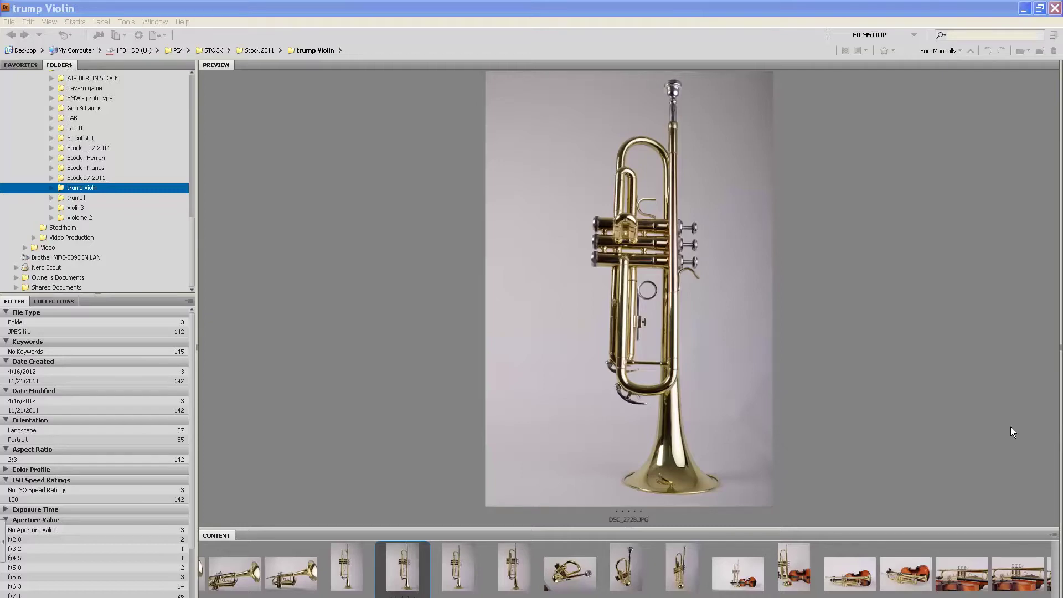
Inspect the valve button detail of trumpet photo DSC_2729.JPG with the loupe at 200%.
click(453, 581)
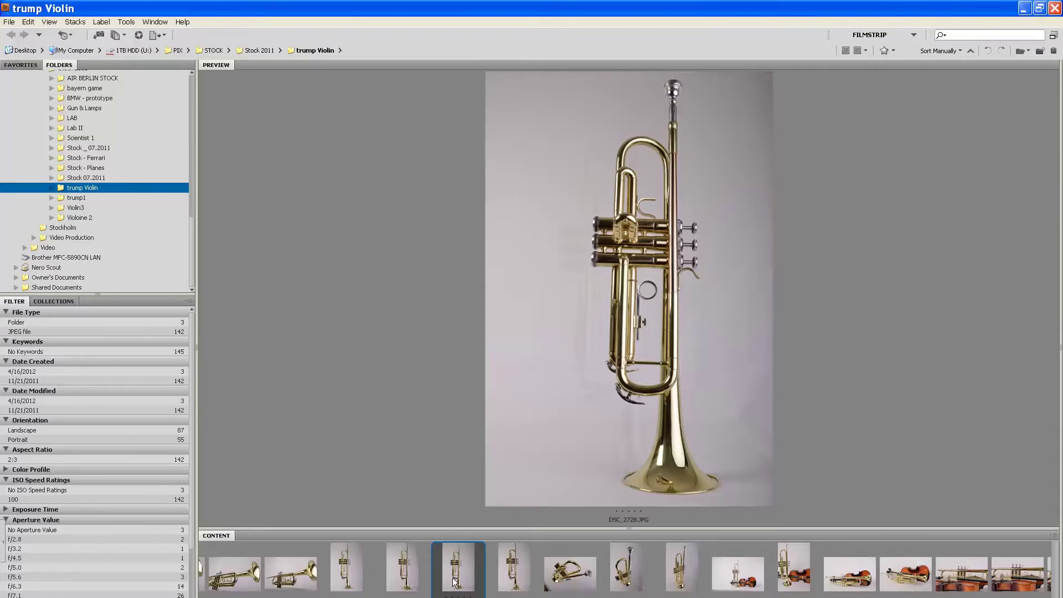
click(650, 268)
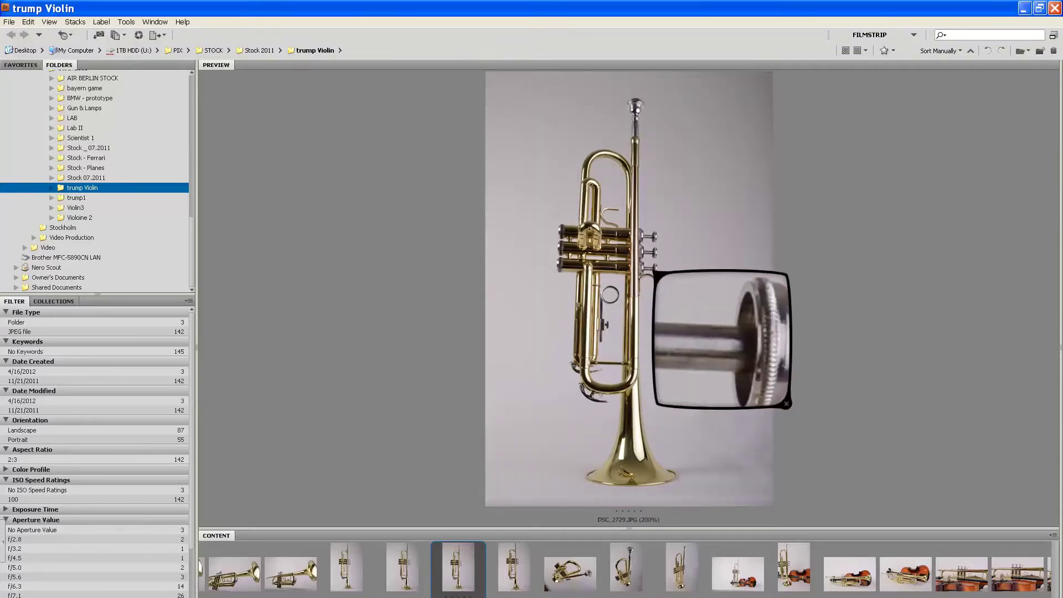
drag(661, 271, 658, 272)
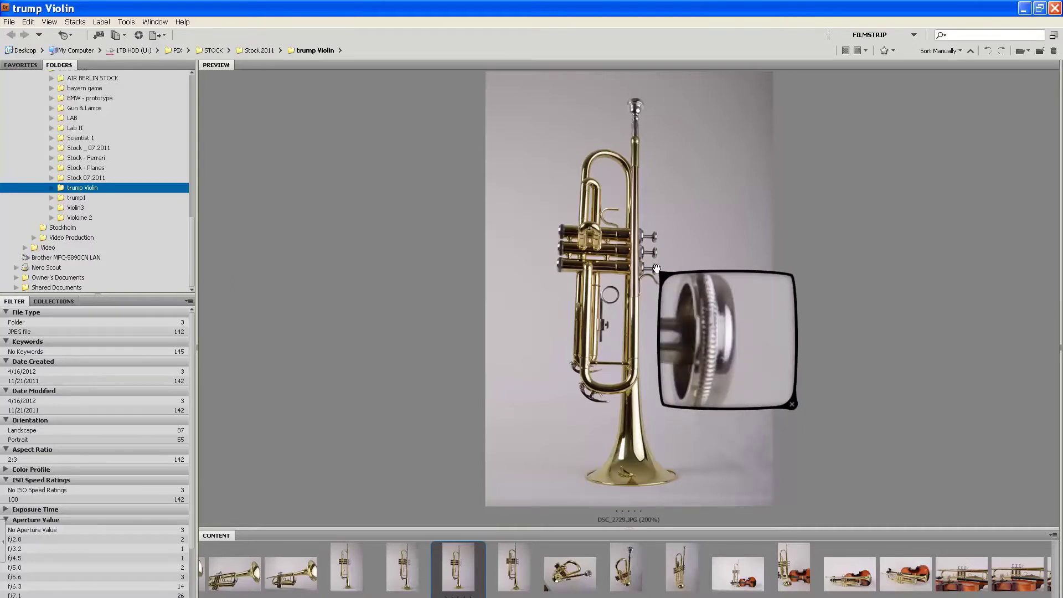
Check the valve buttons of DSC_2730.JPG with the loupe and open that photo in Photoshop.
click(520, 554)
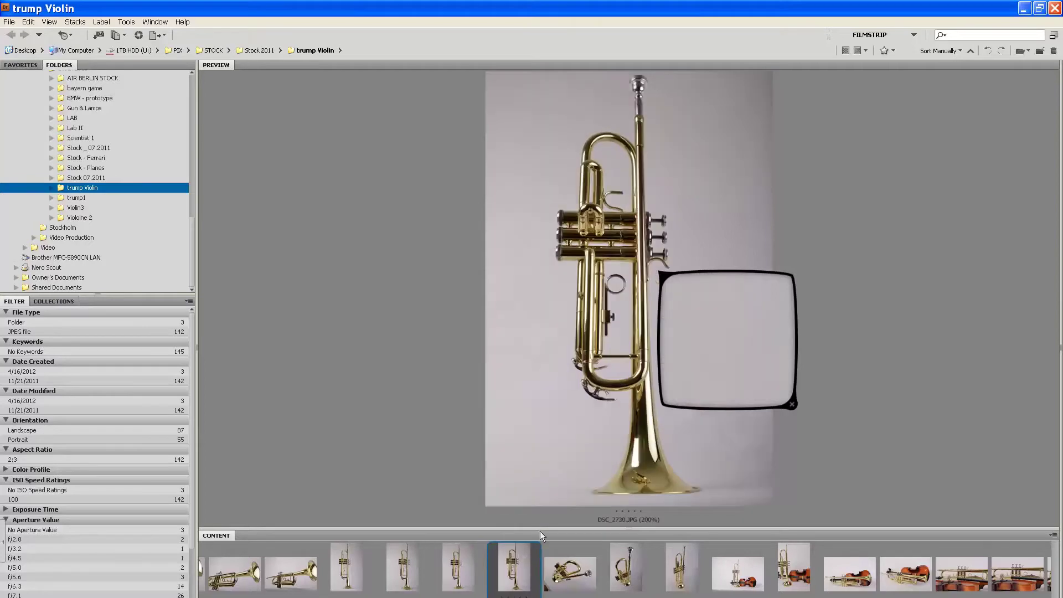
click(666, 249)
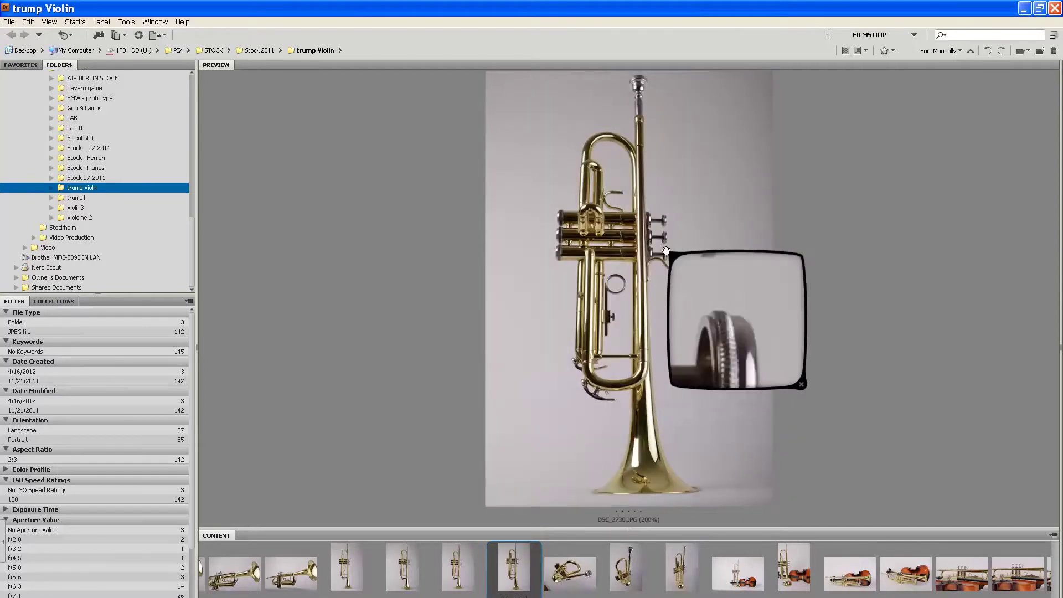
drag(666, 249, 665, 256)
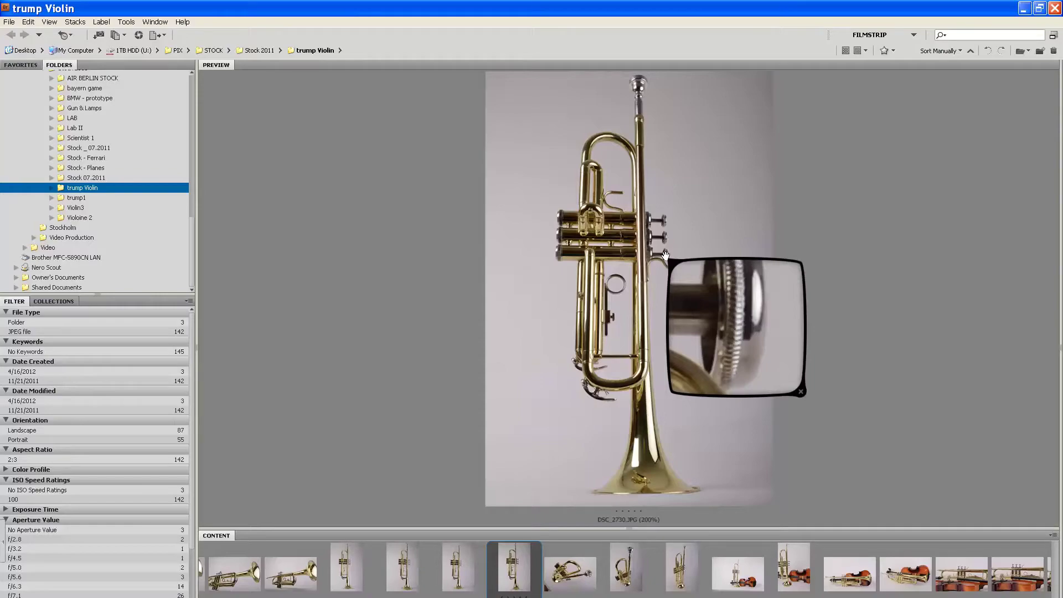
key(Return)
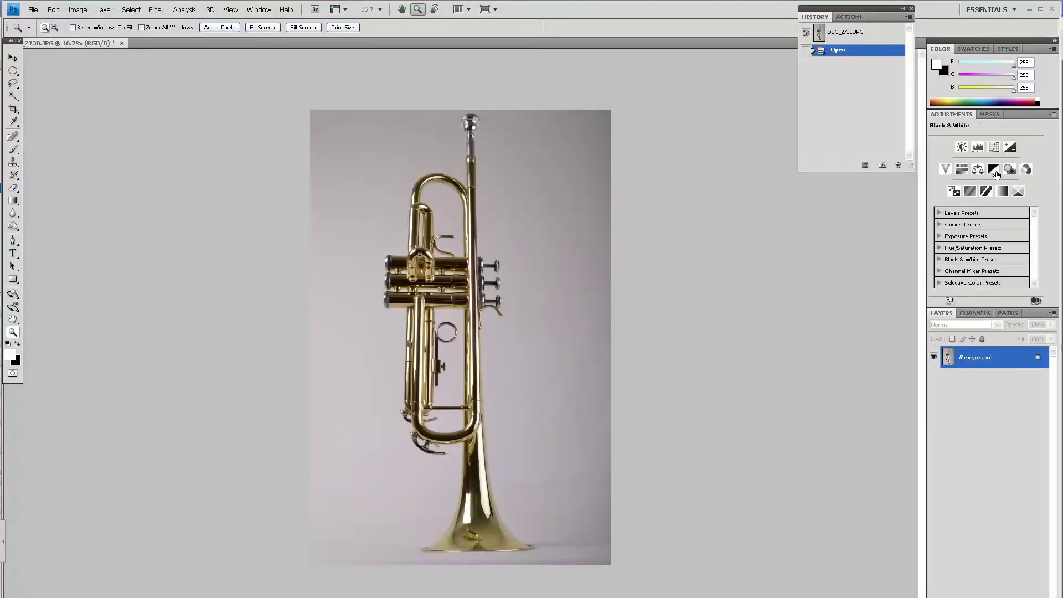
Add a Levels adjustment with input black 11 and input white 221, and merge it into the Background with Merge Visible.
click(977, 147)
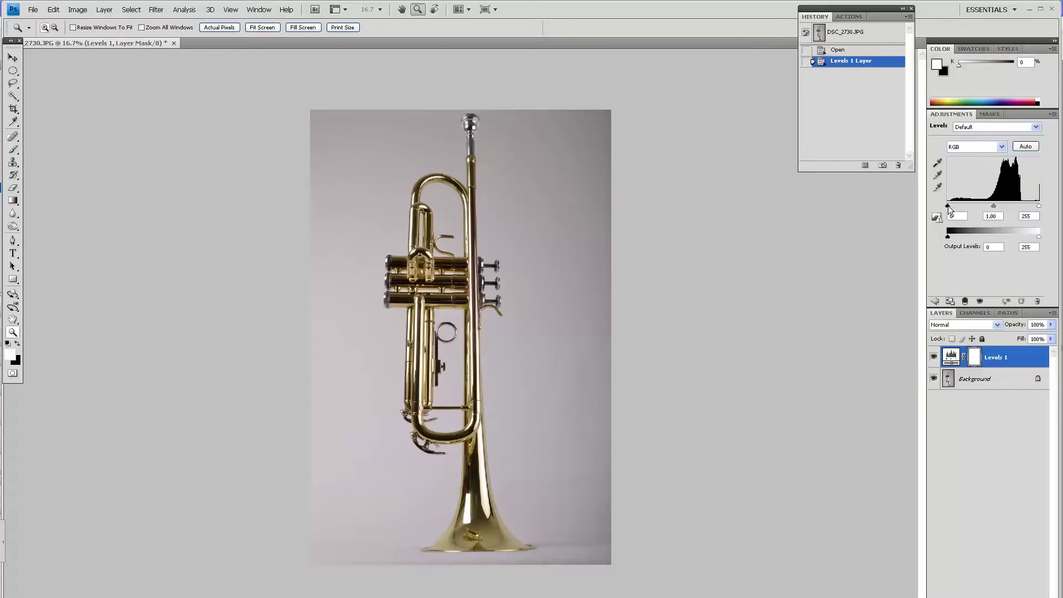
drag(948, 205, 950, 206)
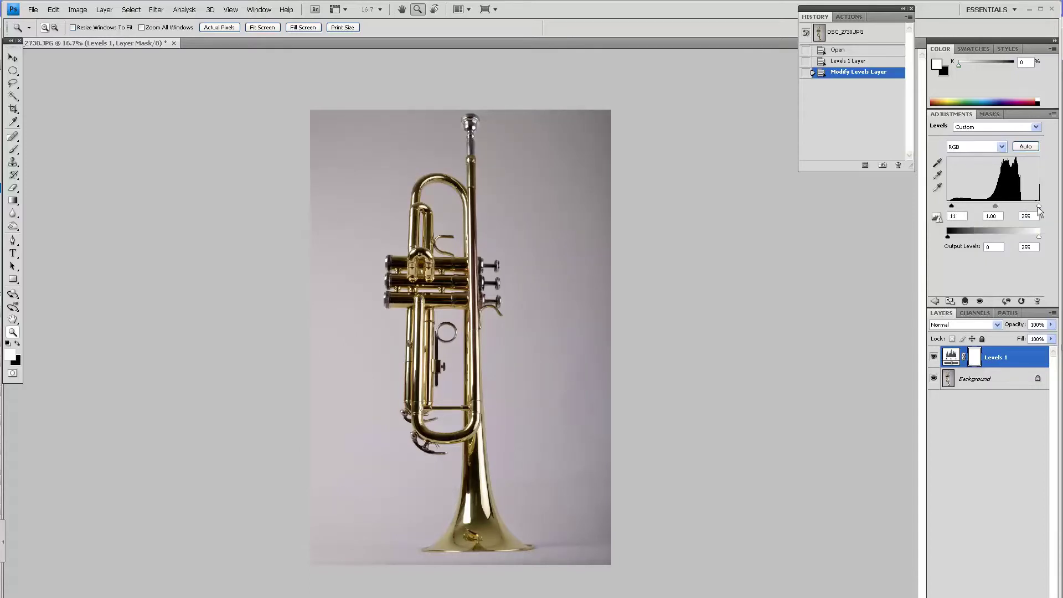
drag(1038, 209, 1023, 209)
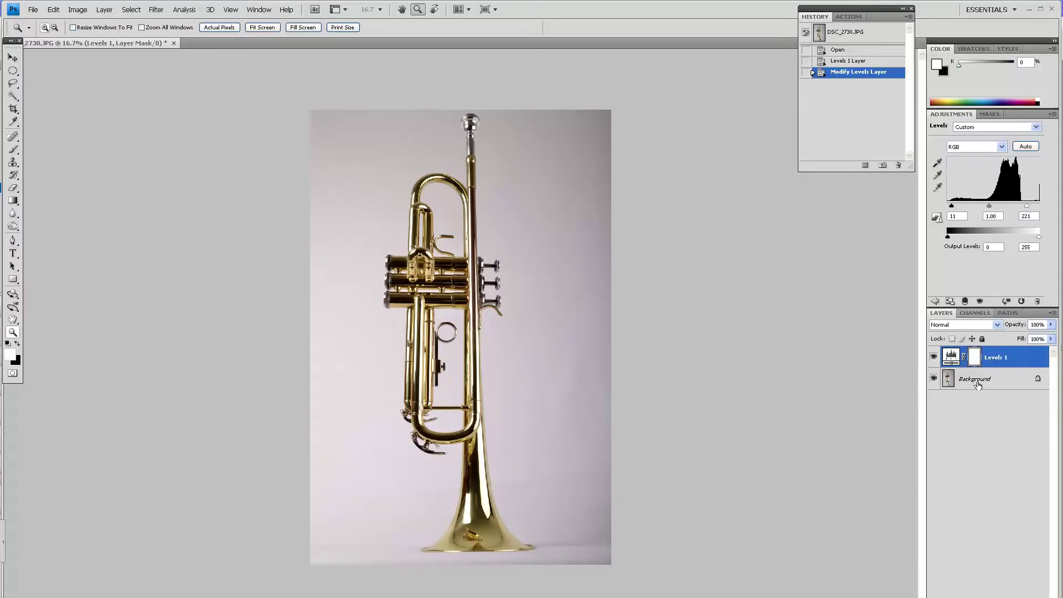
right_click(978, 385)
click(944, 460)
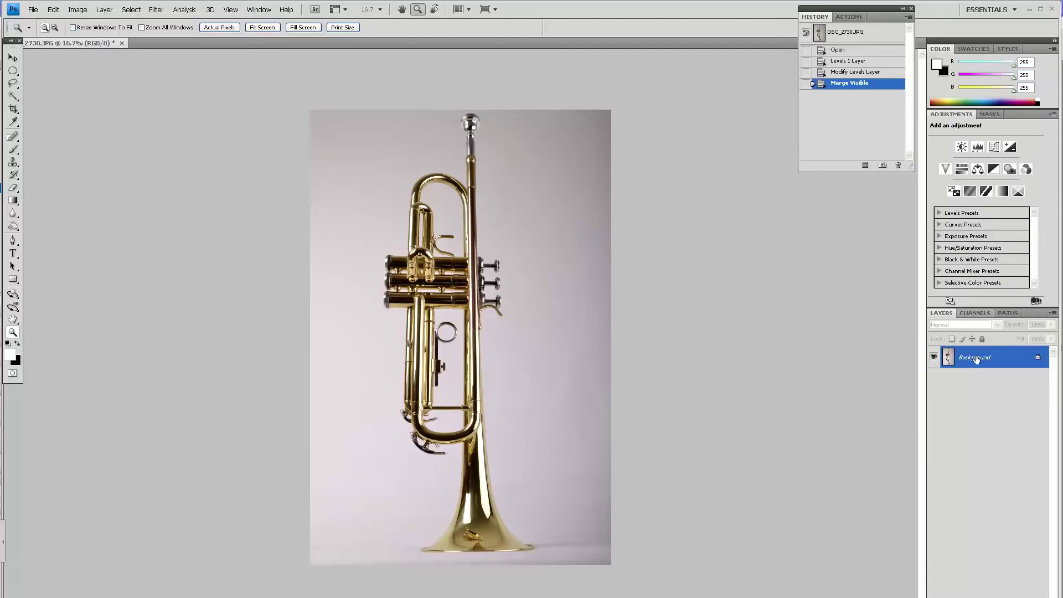
Duplicate the Background onto a new layer and hide the original Background.
key(ctrl+j)
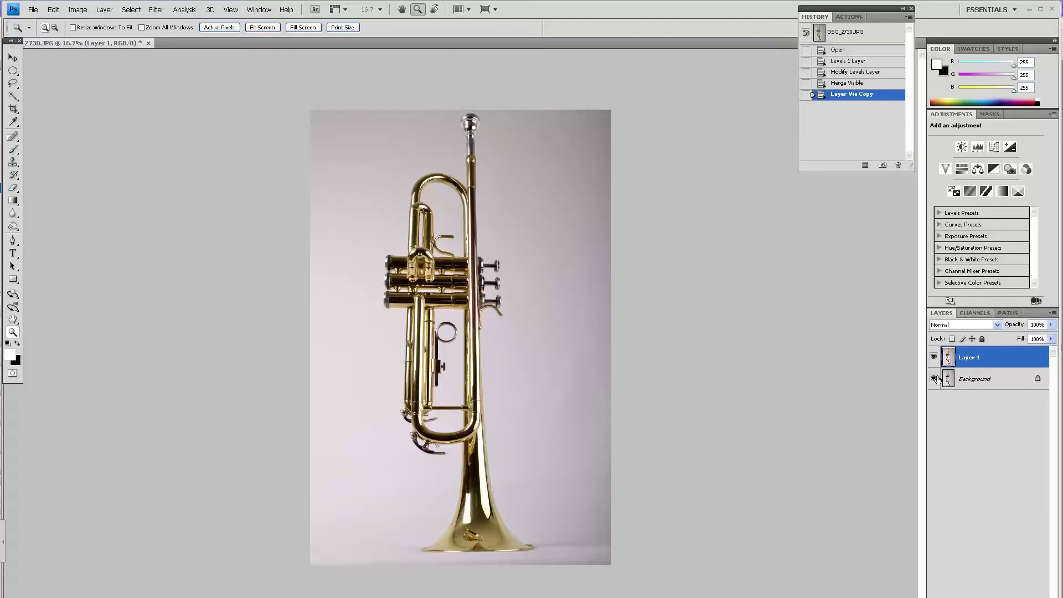
click(934, 379)
Select the gray backdrop above and to the left of the trumpet on Layer 1 with the Magic Wand at tolerance 15.
drag(630, 268, 631, 318)
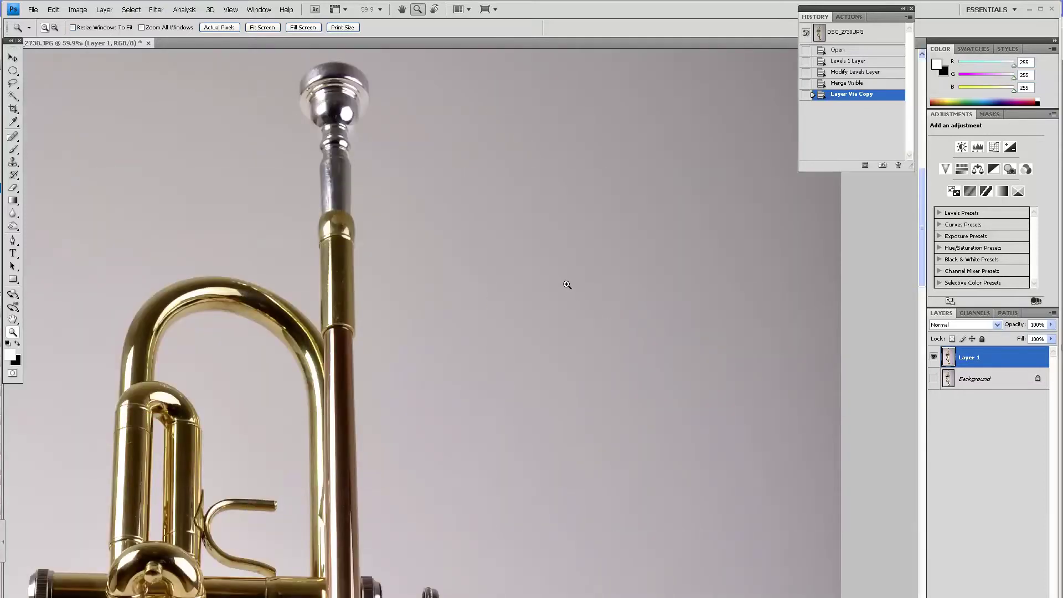
scroll(549, 285, down, 3)
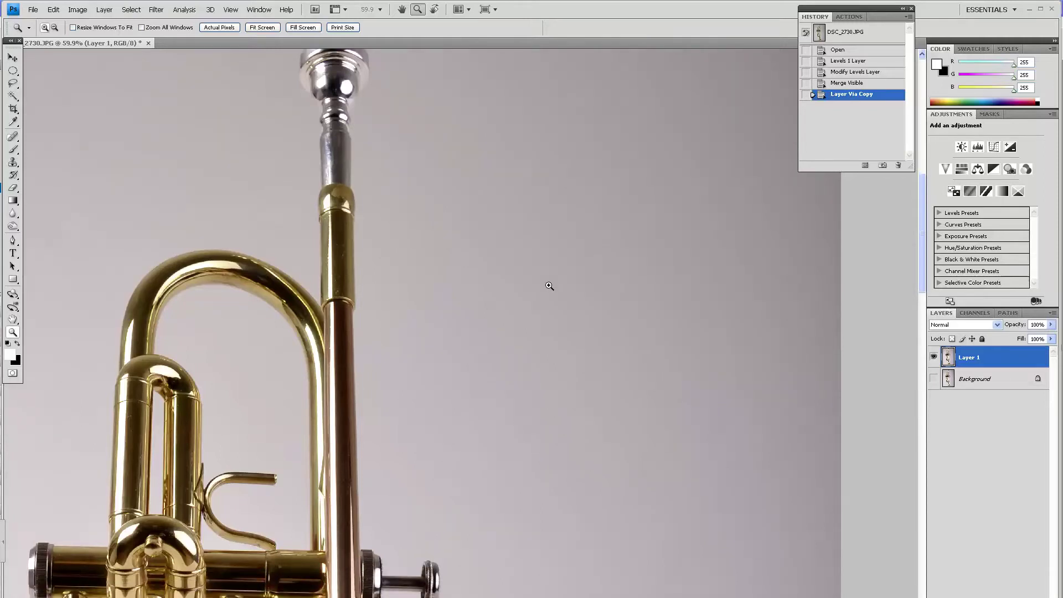
scroll(549, 285, up, 1)
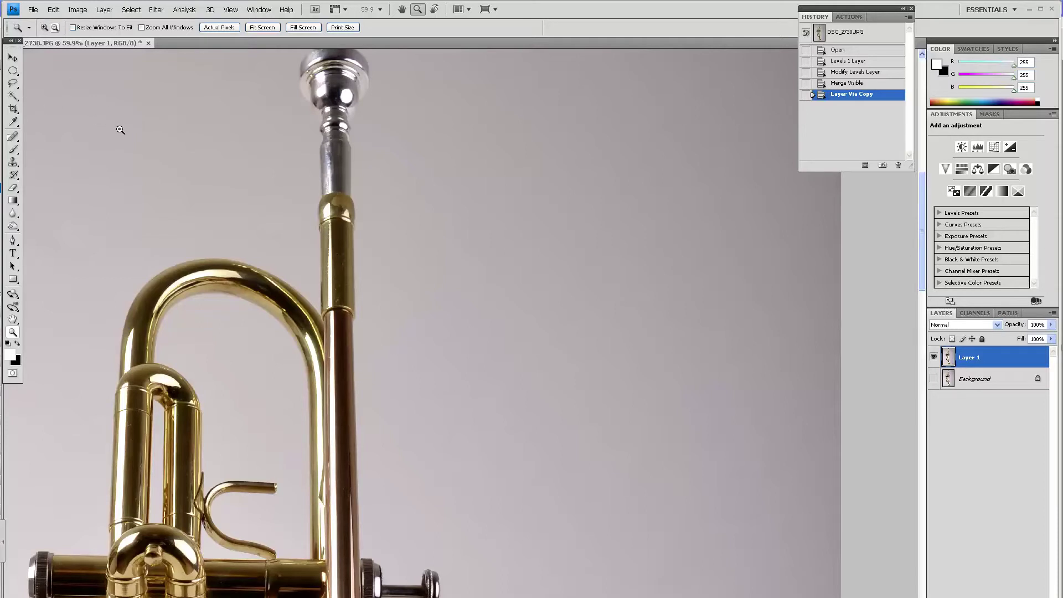
alt+click(295, 252)
alt+click(308, 264)
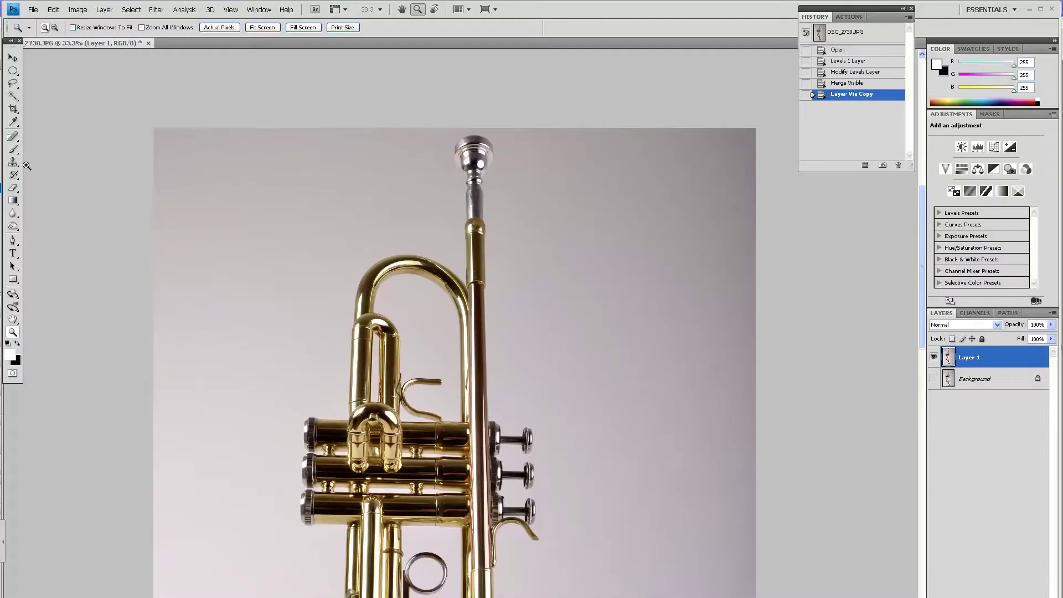
click(13, 96)
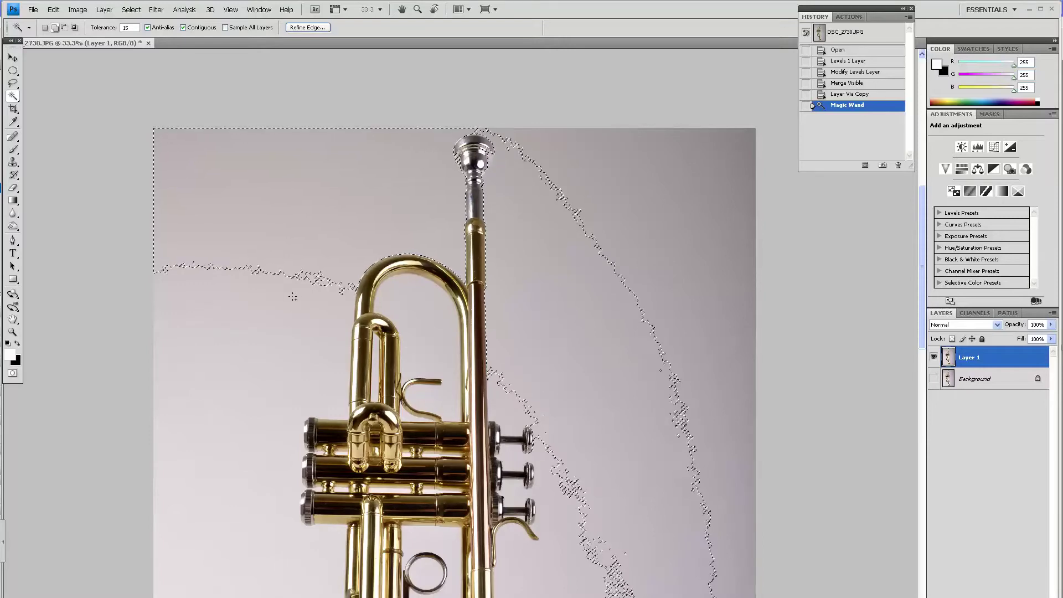
click(258, 301)
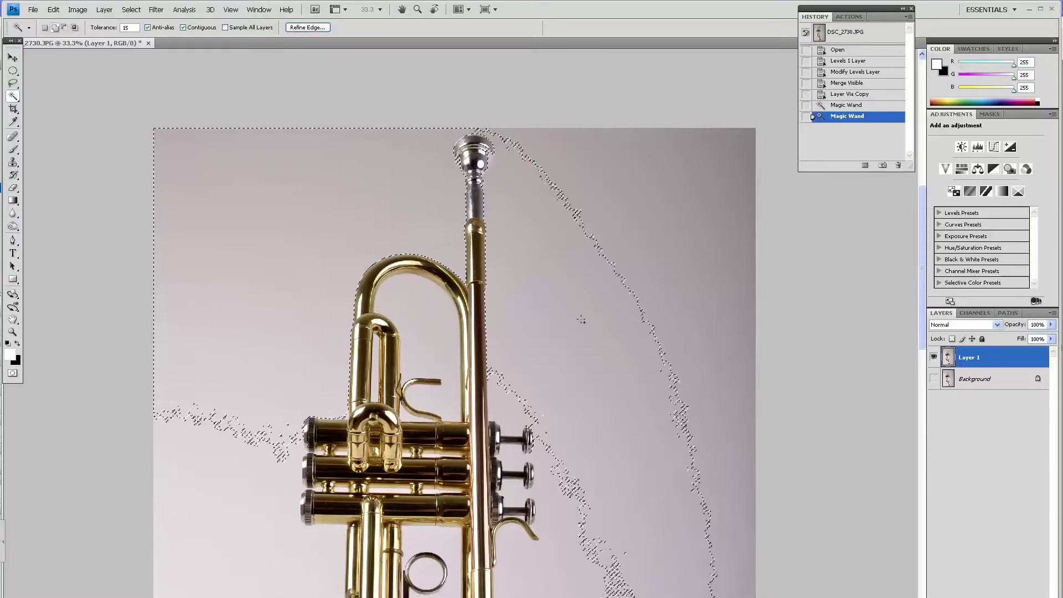
Add the unselected backdrop areas to the right of the trumpet, including the upper corner and around the valve buttons, to the selection.
click(705, 301)
click(740, 162)
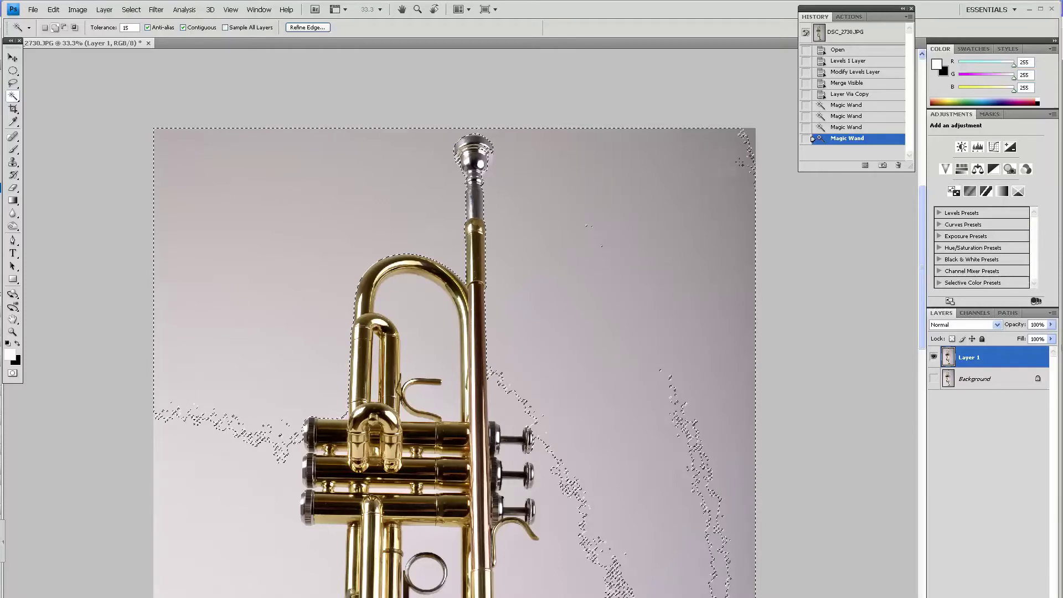
click(746, 145)
click(588, 228)
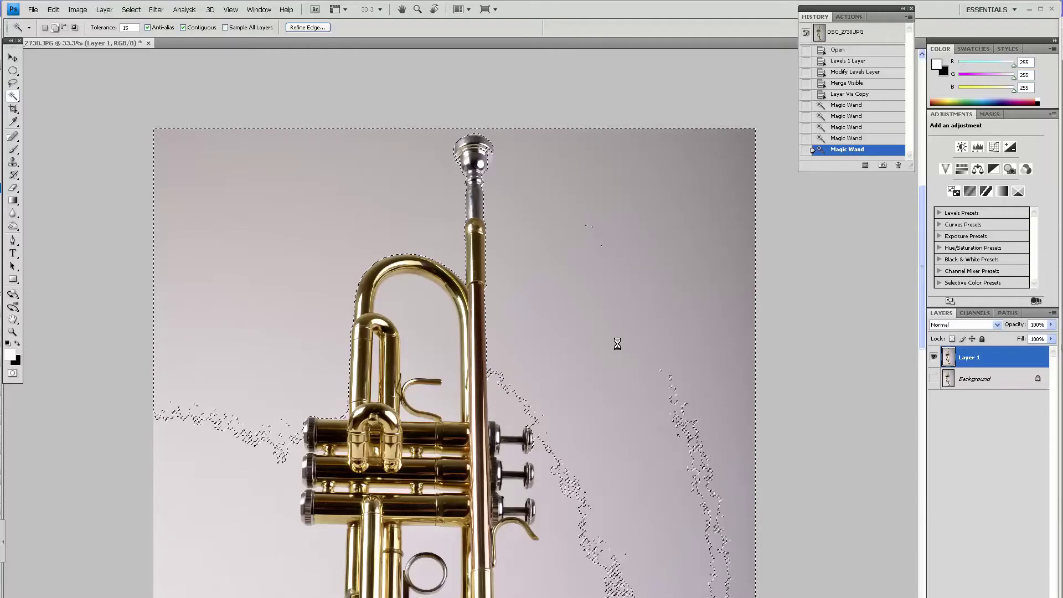
click(578, 494)
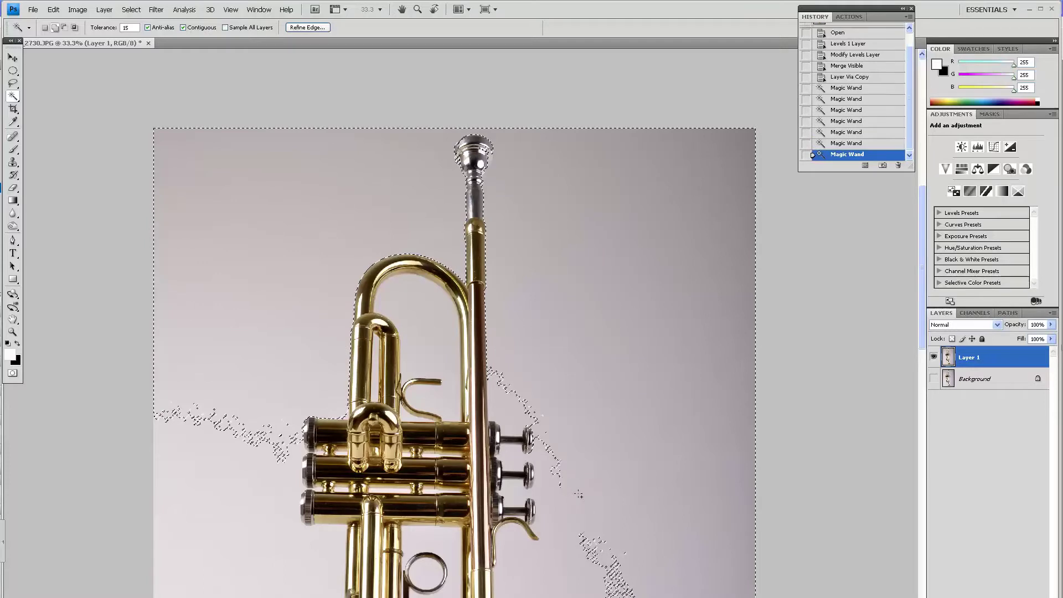
click(539, 504)
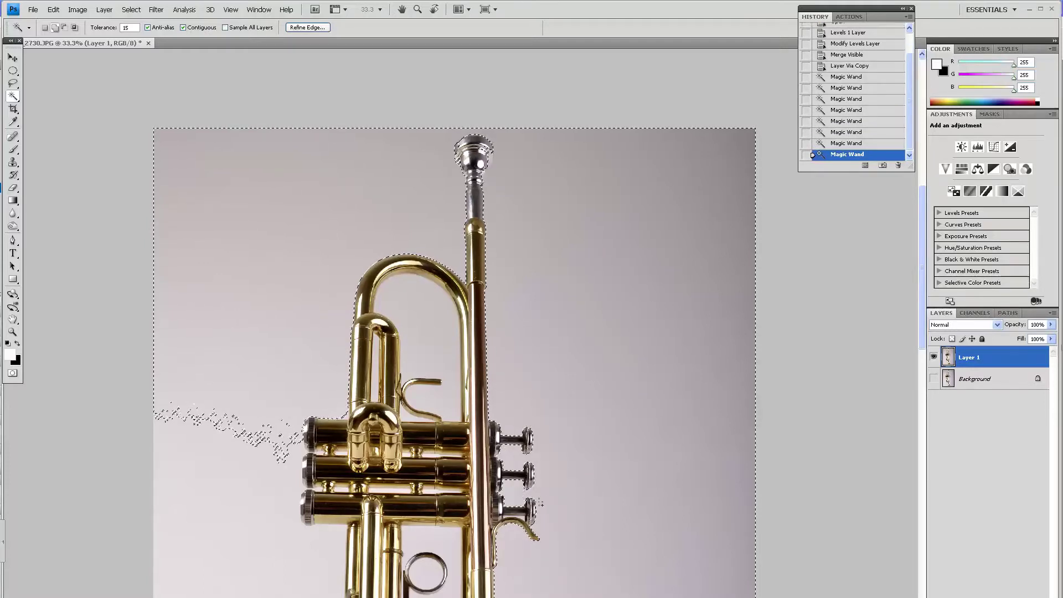
Add the backdrop left of the valves and the gaps inside the upper tubing and around its finger hook to the selection.
click(283, 477)
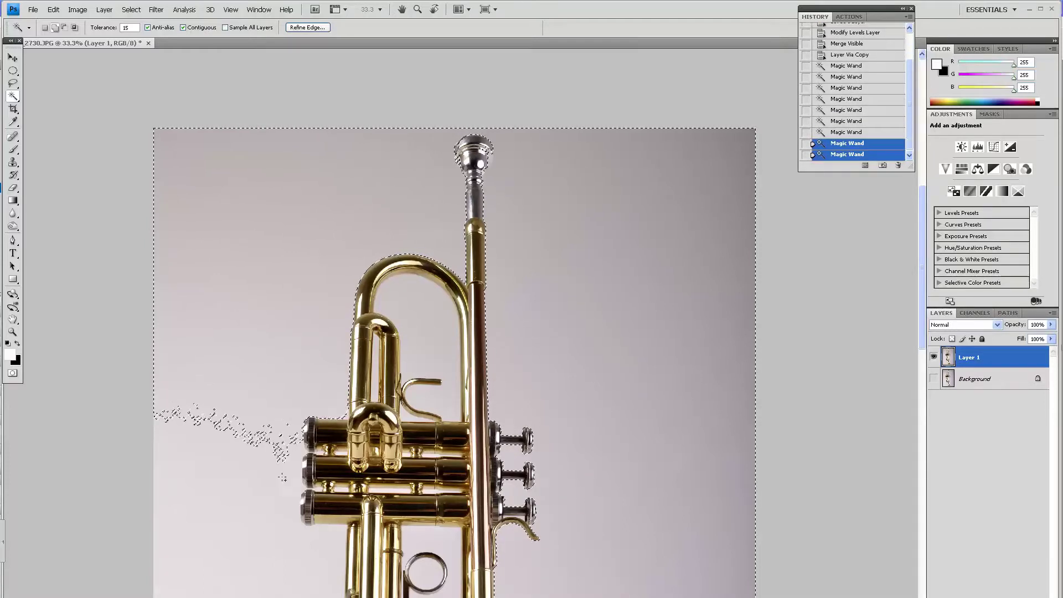
click(432, 354)
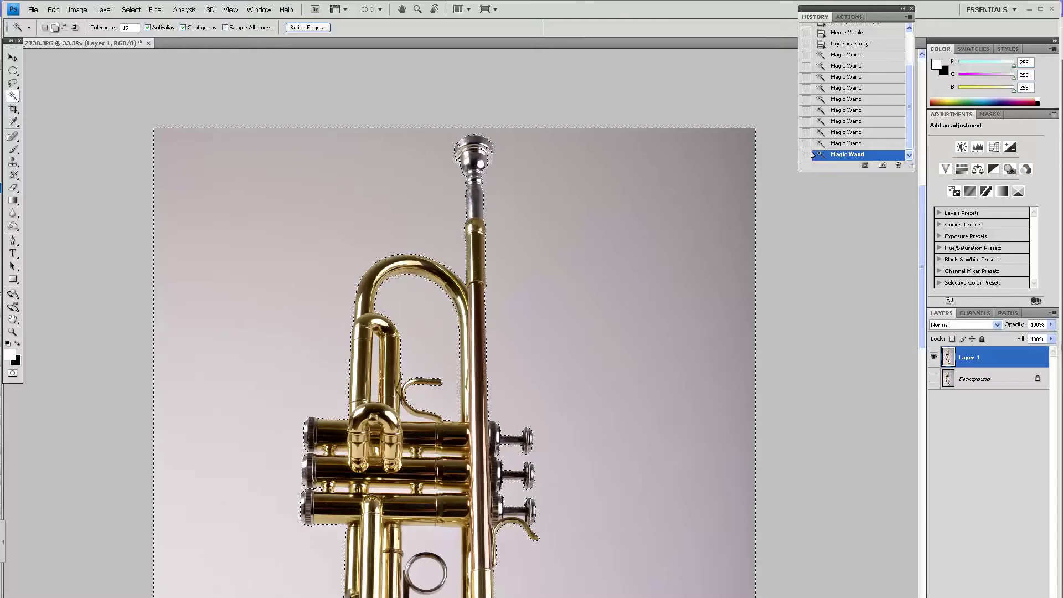
click(440, 398)
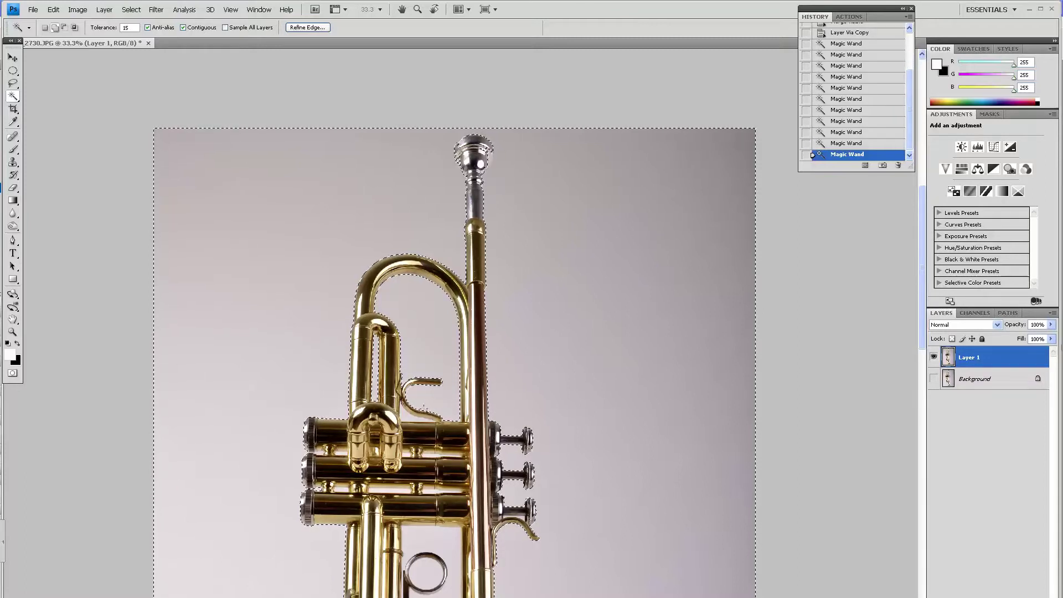
shift+click(424, 408)
Add the backdrop enclosed by the lower tubing to the selection, including the finger ring's interior and the gap below the crossbar.
drag(481, 477, 471, 299)
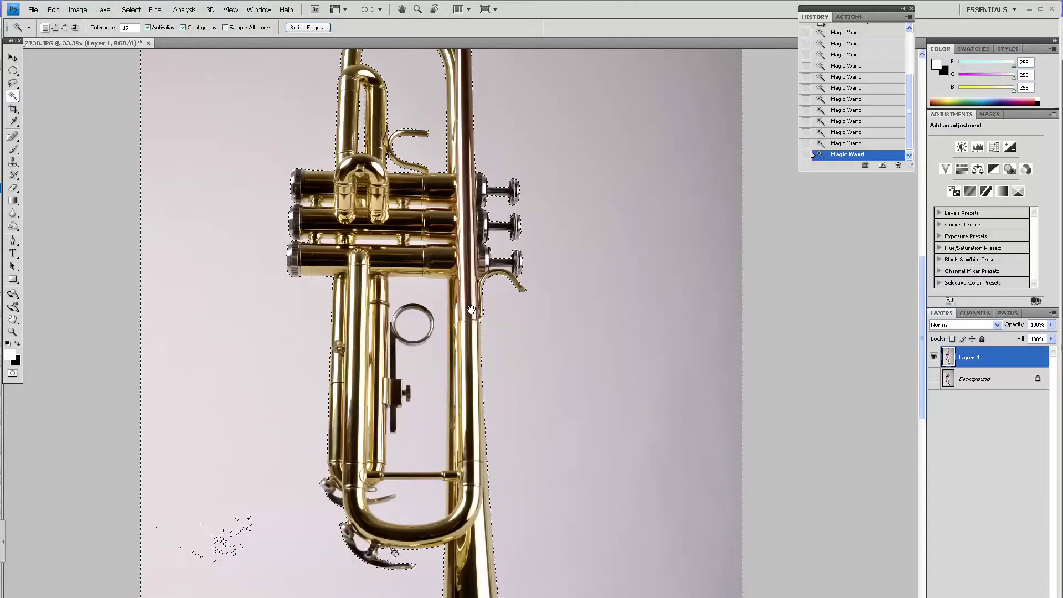
click(422, 330)
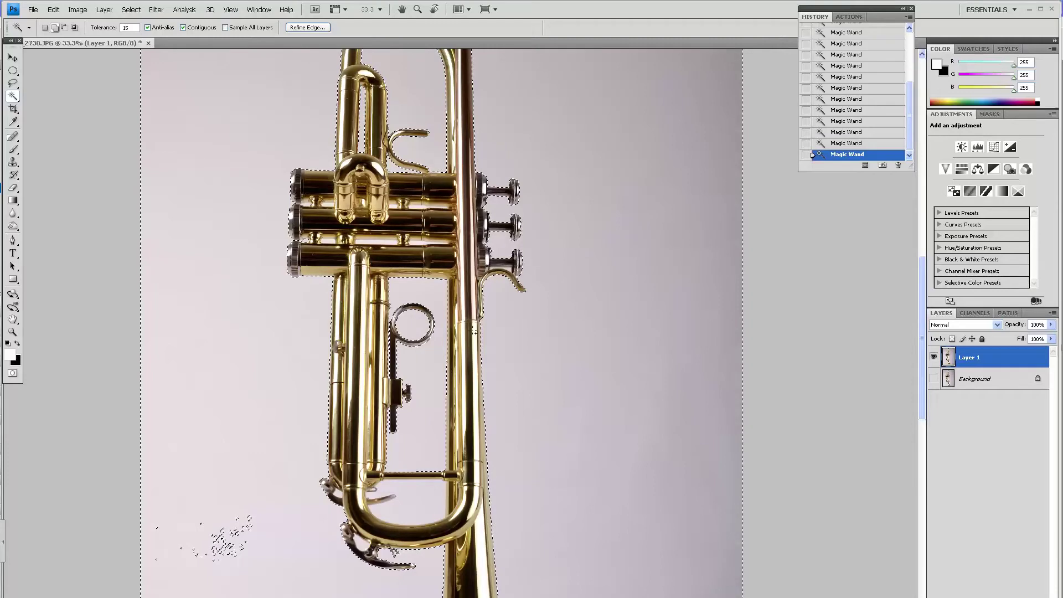
drag(518, 394, 505, 247)
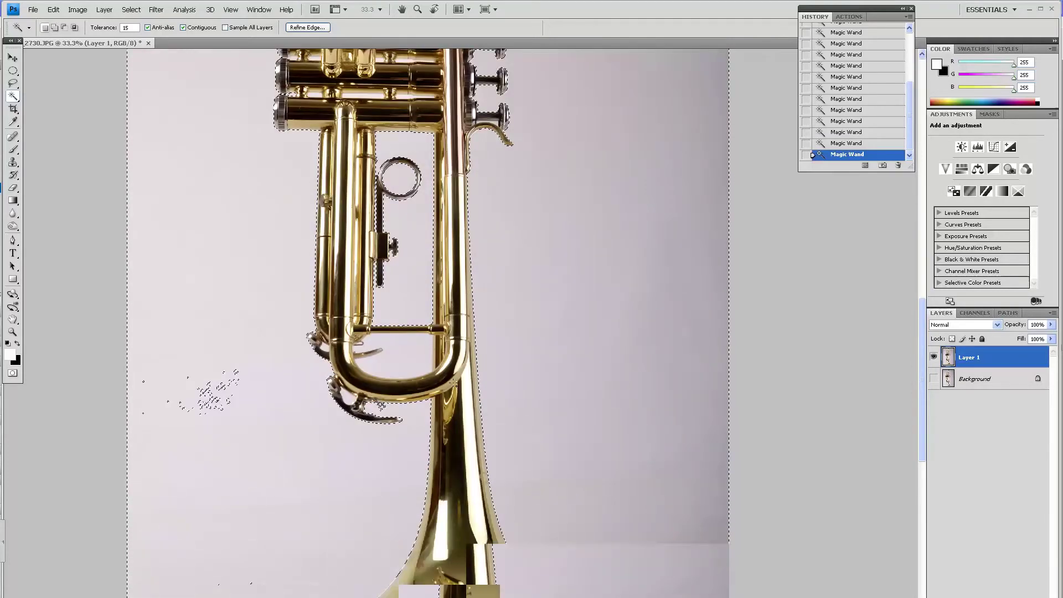
click(437, 374)
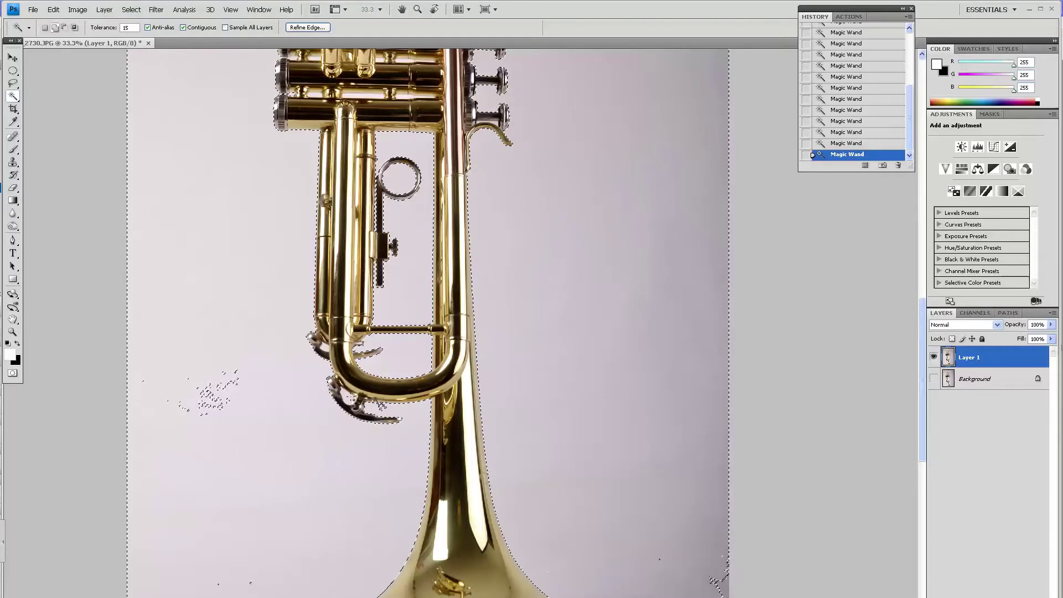
Add the leftover backdrop patches left of the tubing, beneath the bell and in the photo's lower right corner to the selection.
shift+click(218, 398)
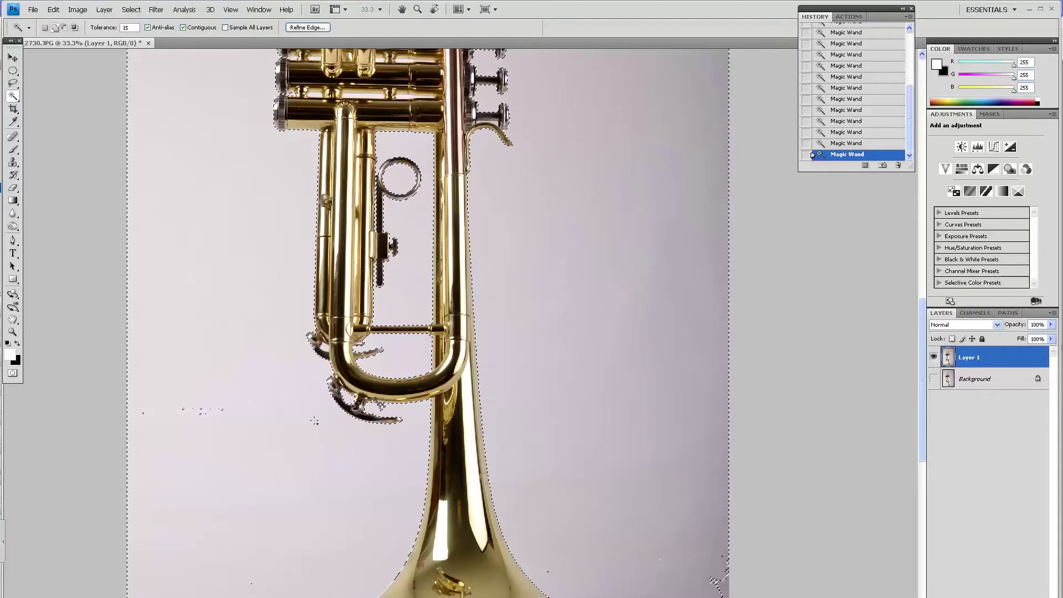
drag(341, 309, 342, 306)
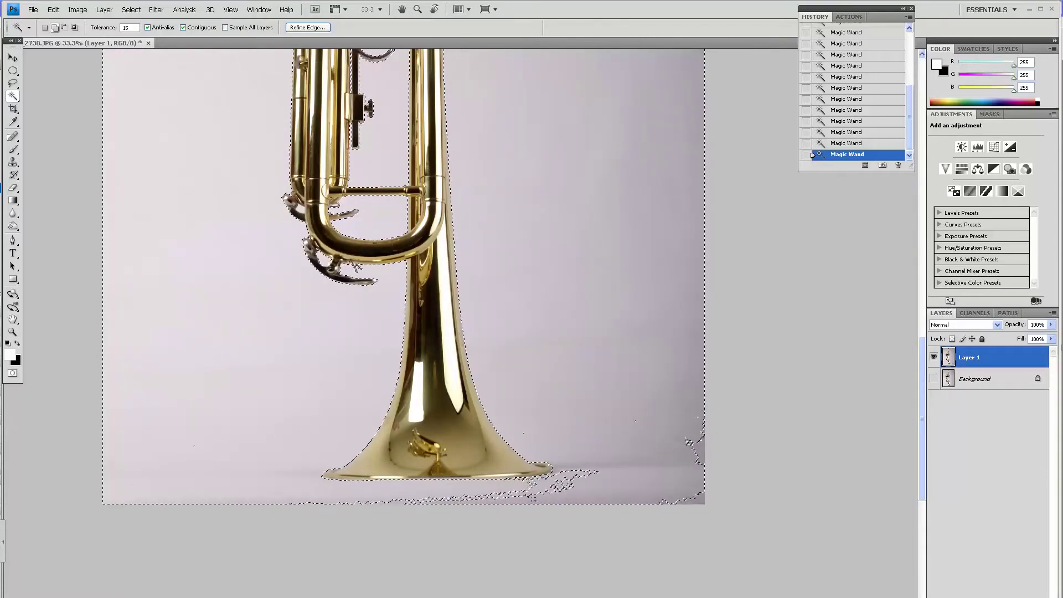
click(429, 493)
click(696, 499)
click(701, 452)
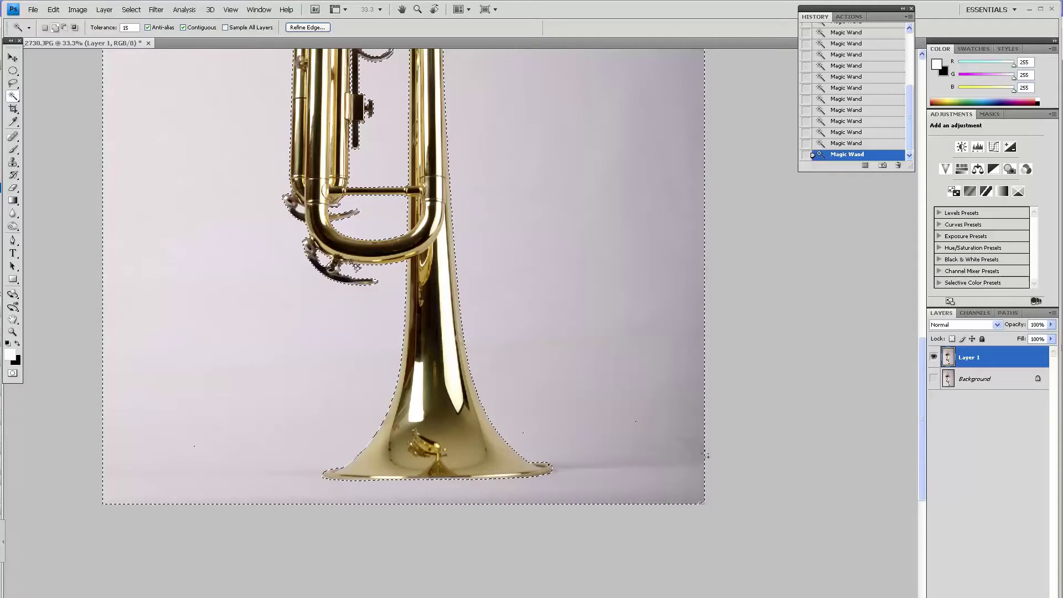
click(529, 429)
Add the narrow strips of backdrop between the three horizontal valve casings to the selection with the Magic Wand.
drag(522, 334, 613, 560)
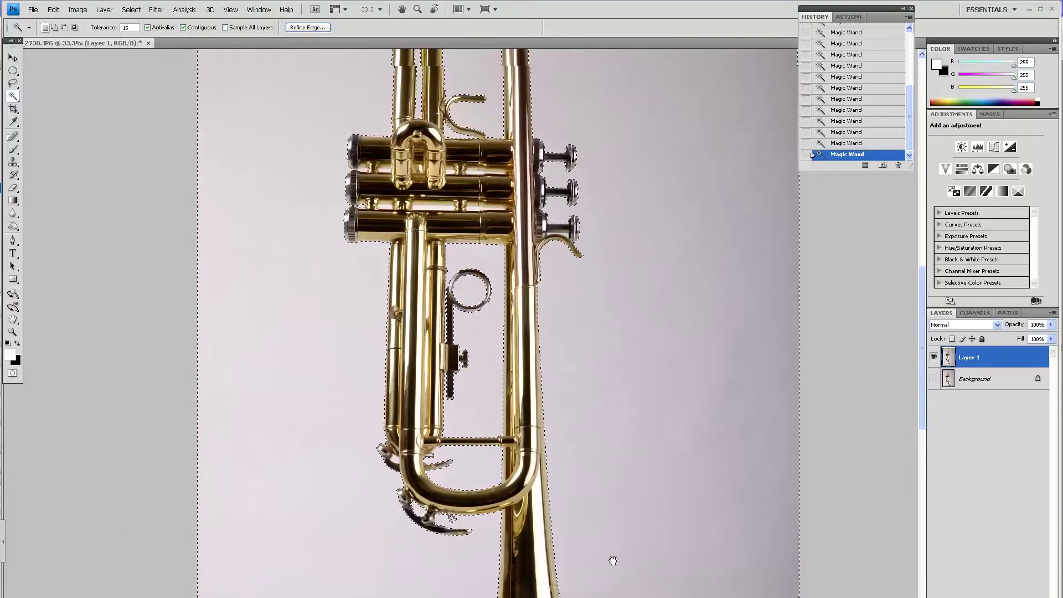
drag(569, 351, 574, 581)
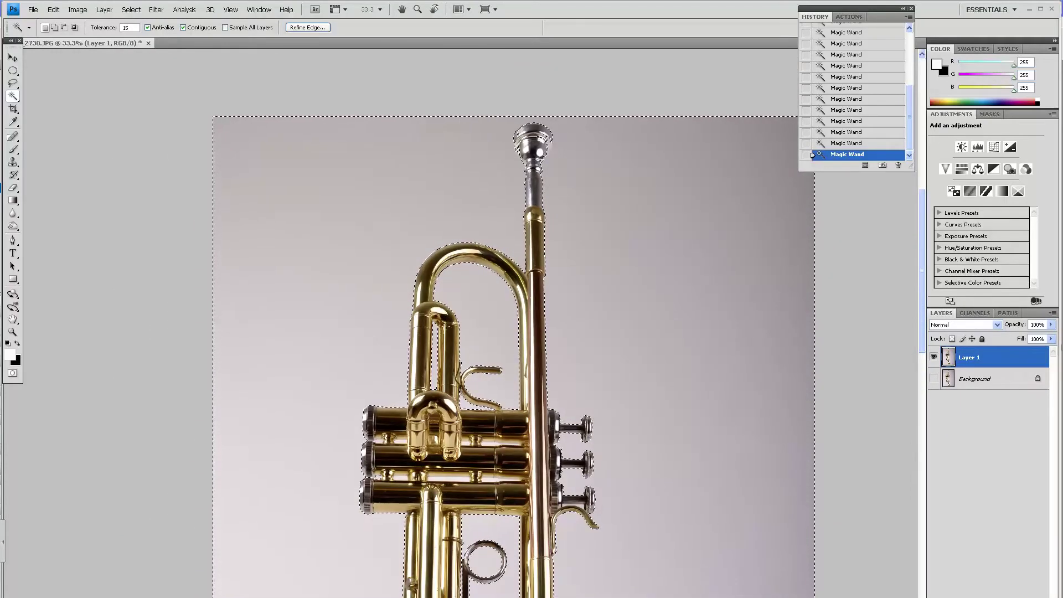
key(z)
drag(352, 391, 622, 476)
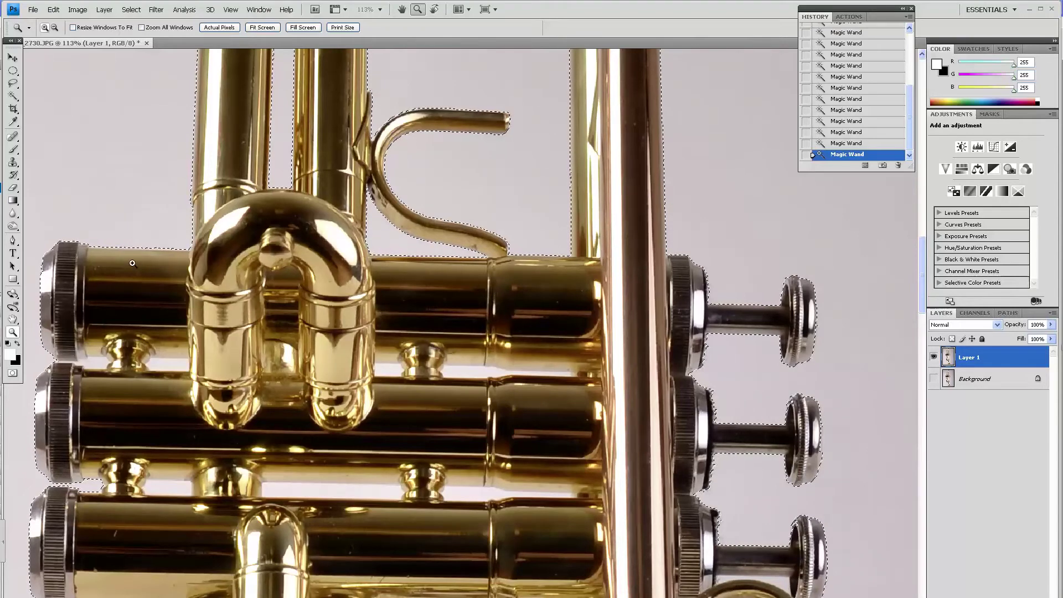
click(14, 97)
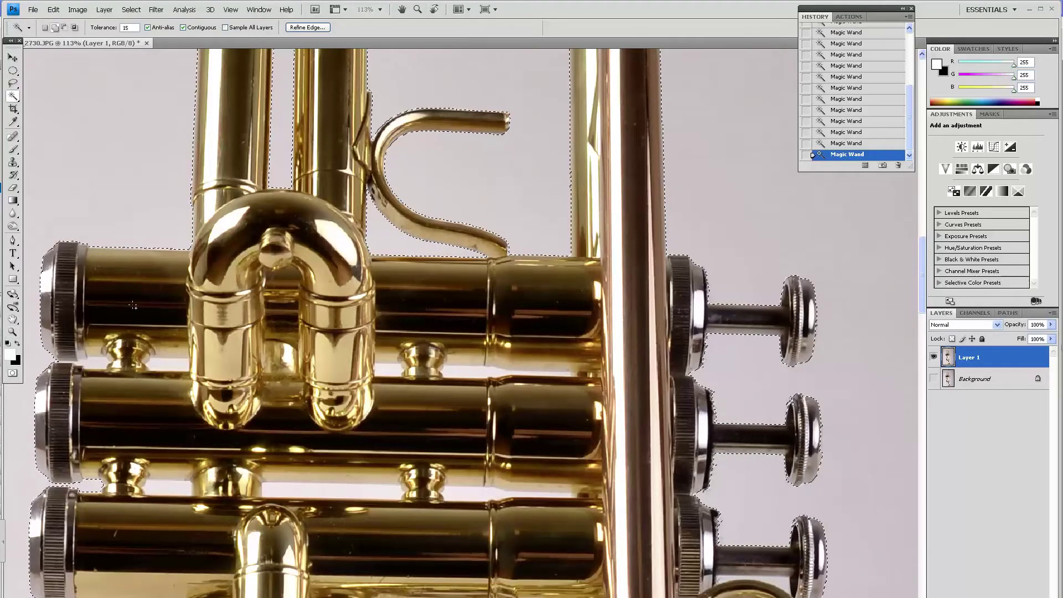
shift+click(466, 374)
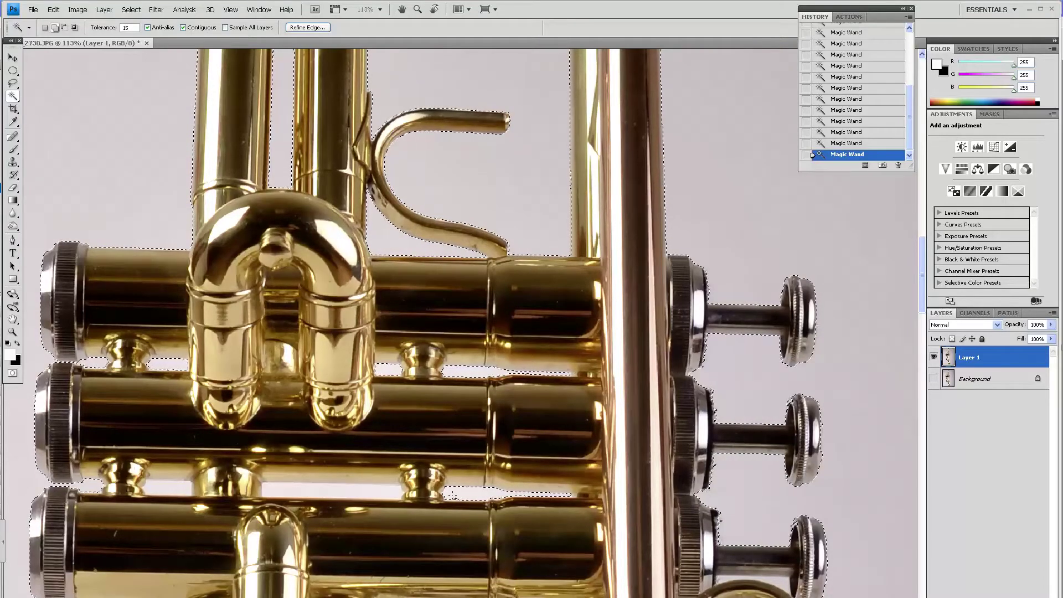
click(368, 492)
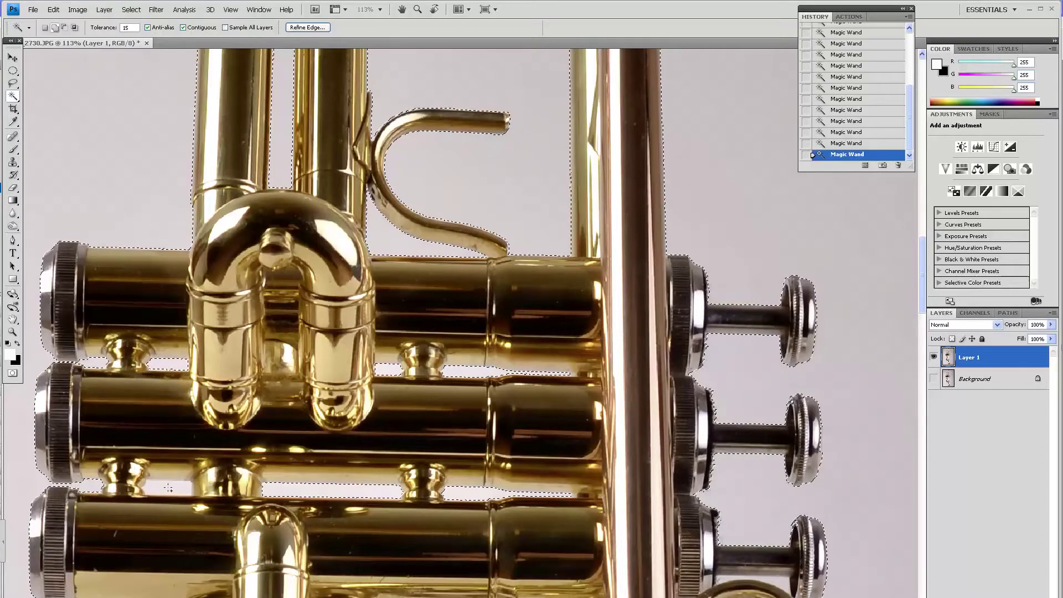
Subtract the bright highlight at the tip of the lower water-key lever from the selection using Elliptical Marquee ovals.
scroll(338, 428, down, 3)
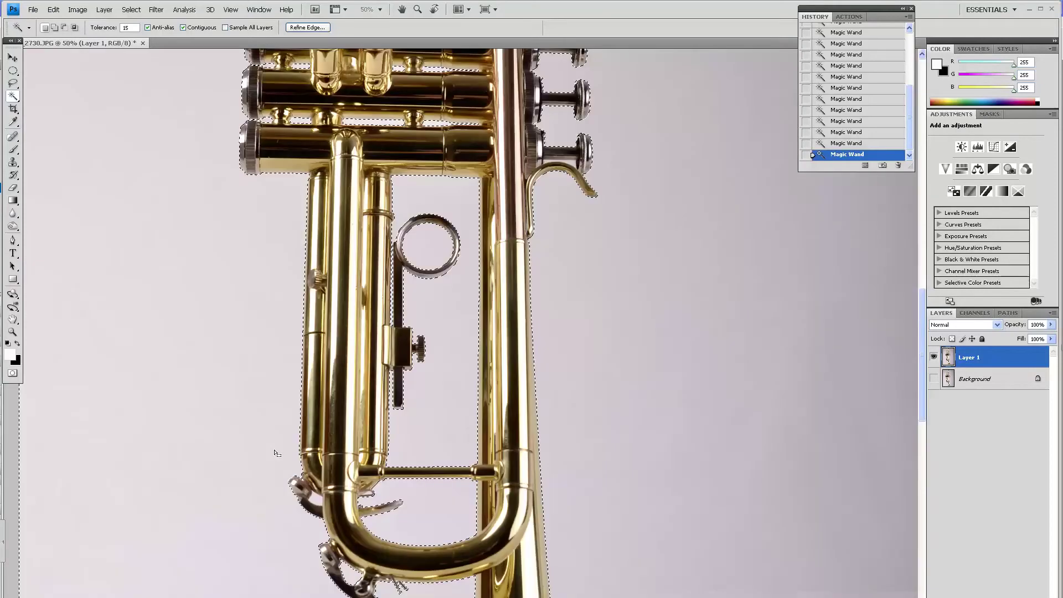
key(z)
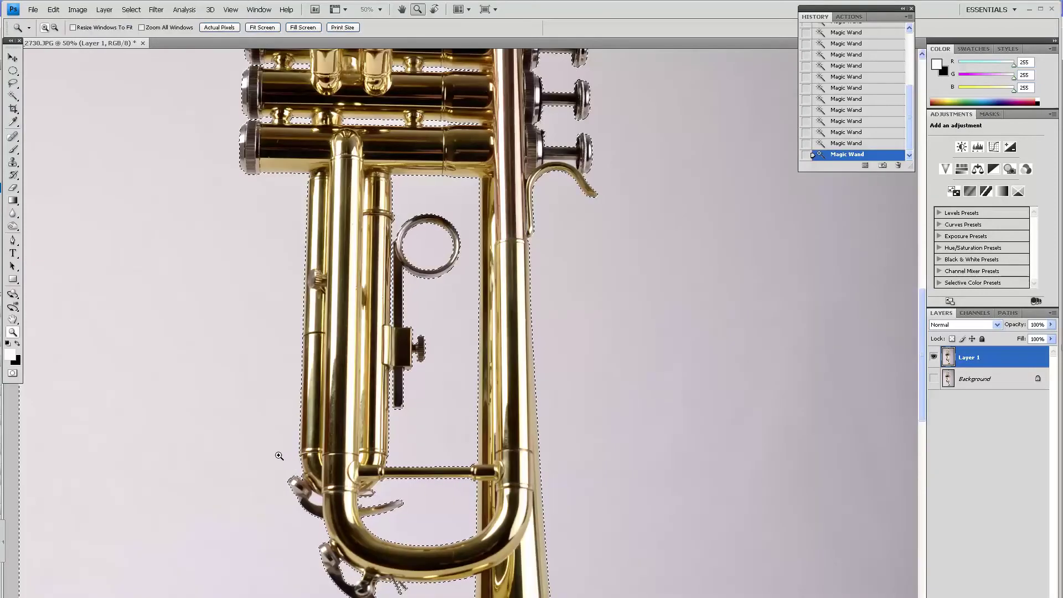
drag(278, 455, 500, 590)
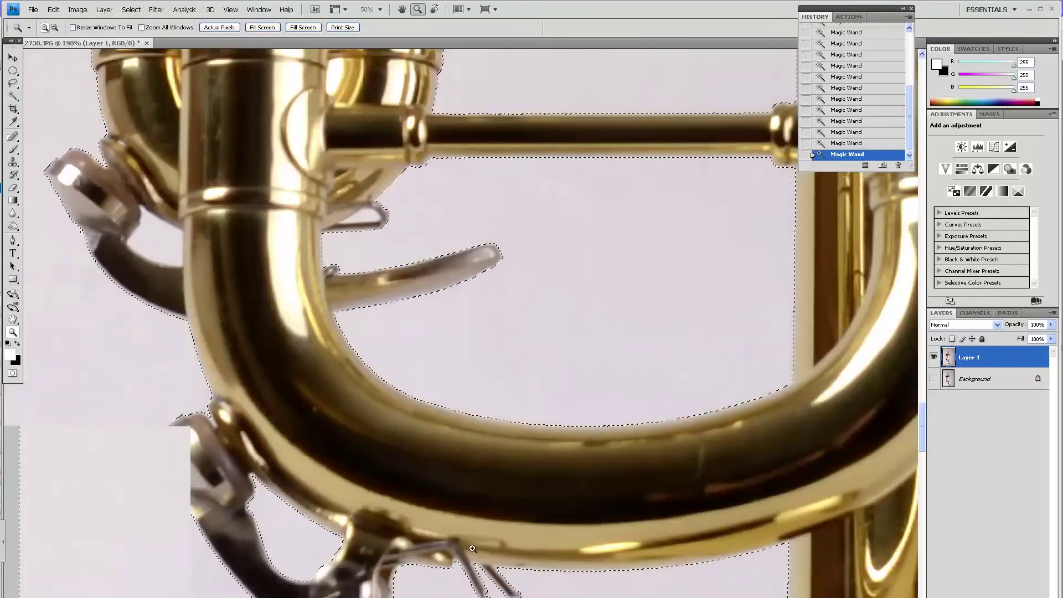
click(13, 96)
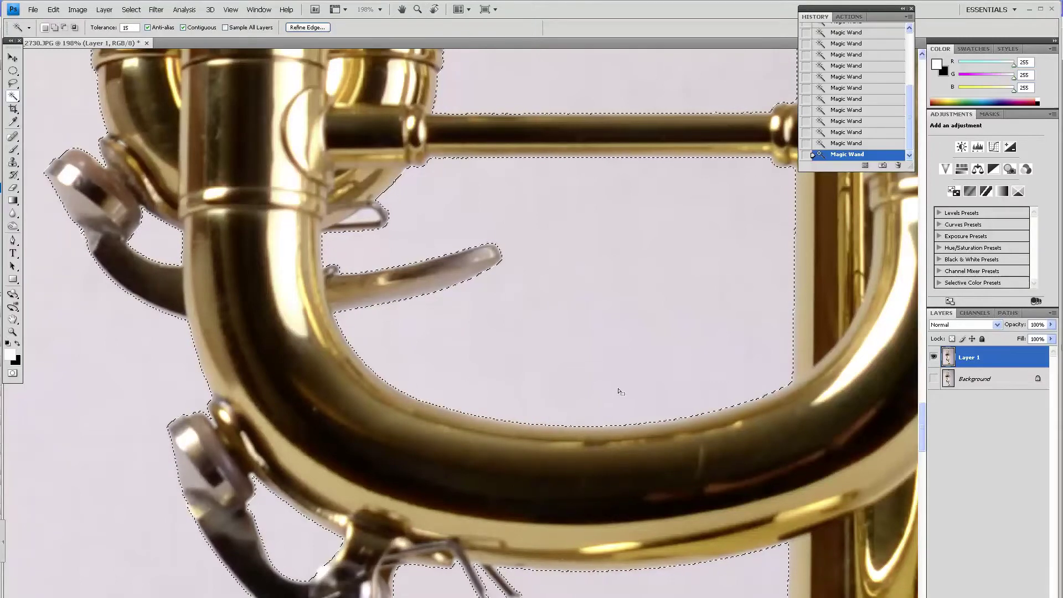
drag(616, 419, 588, 235)
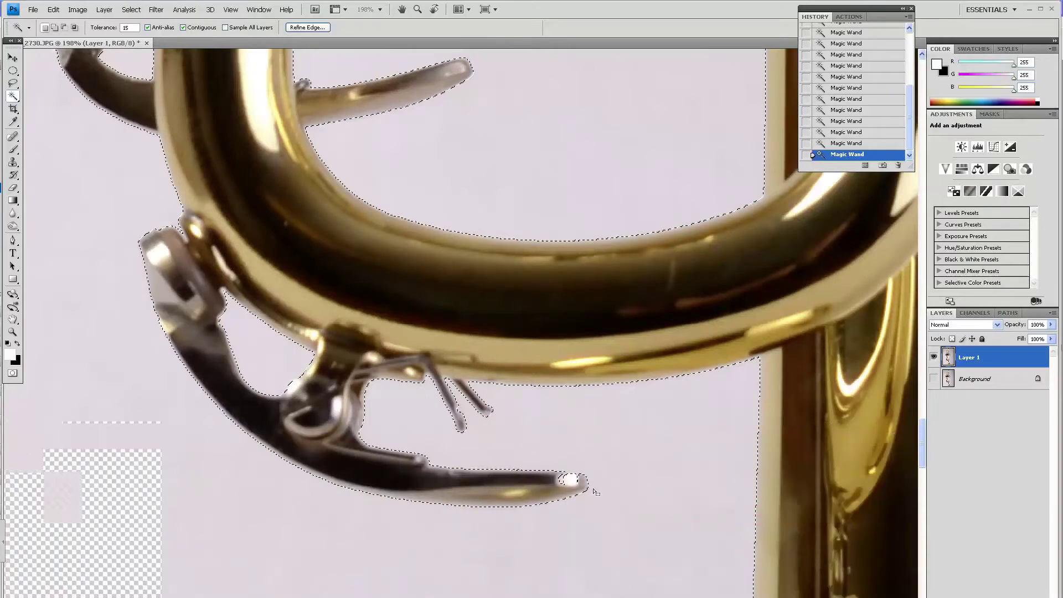
key(z)
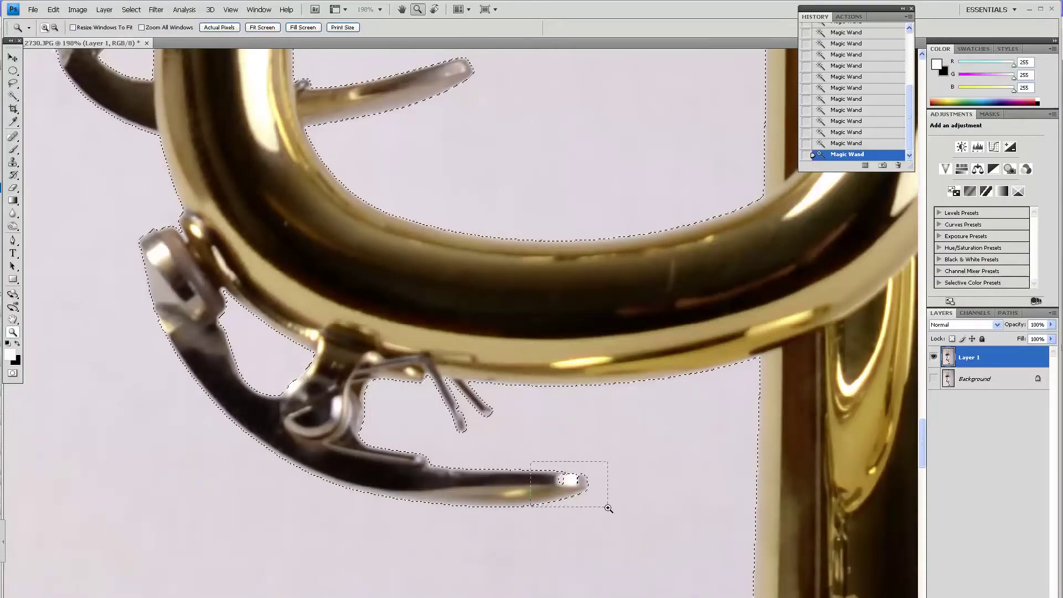
drag(608, 507, 609, 514)
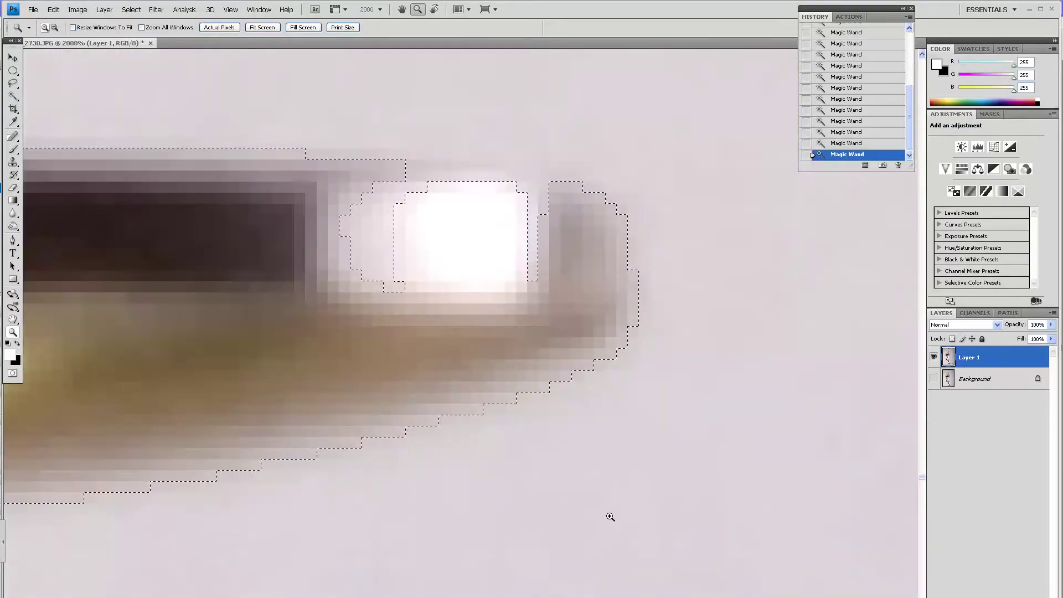
click(13, 72)
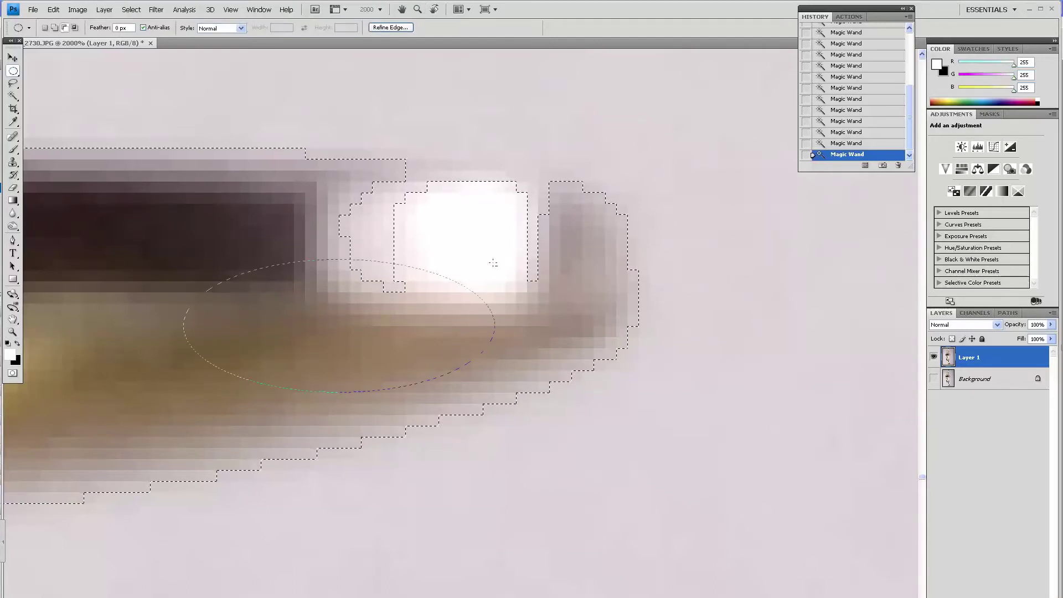
drag(609, 163, 632, 158)
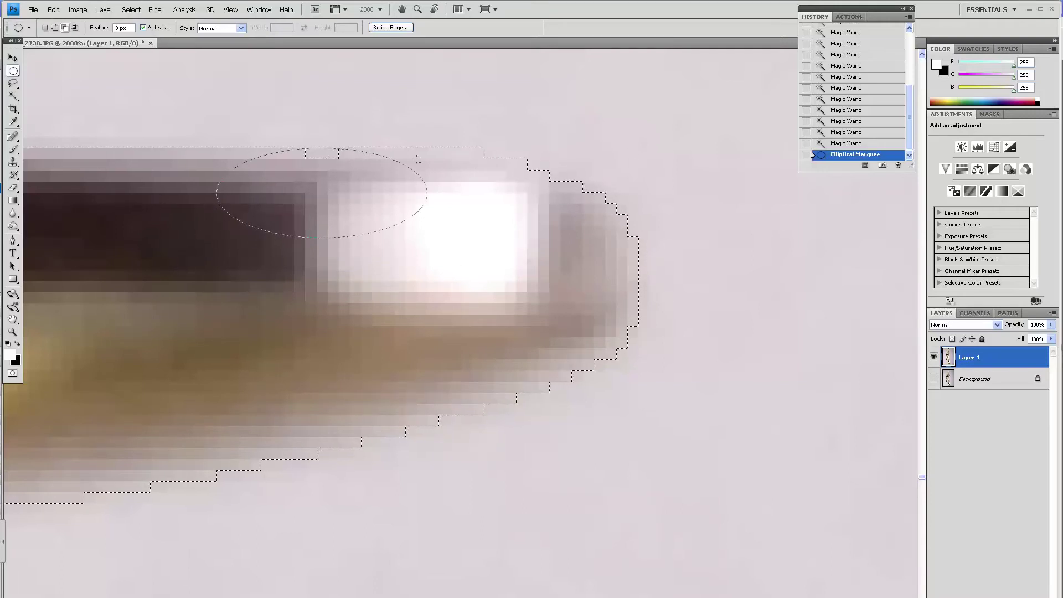
drag(416, 159, 416, 159)
Subtract the left and right edges of the mouthpiece cup and its reflective rings from the selection with Elliptical Marquee ovals.
key(z)
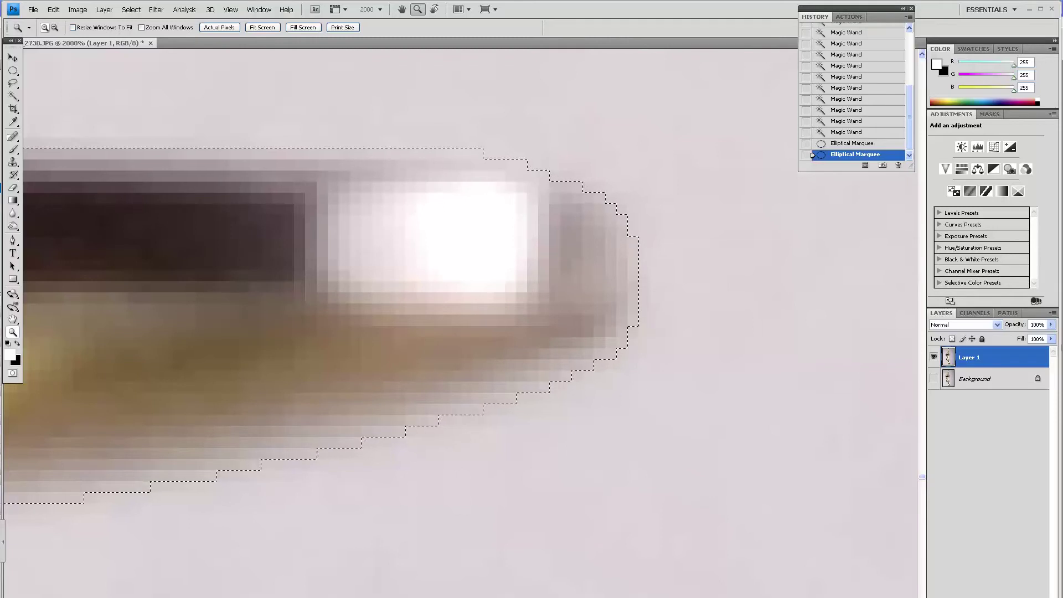
key(ctrl+0)
key(m)
key(z)
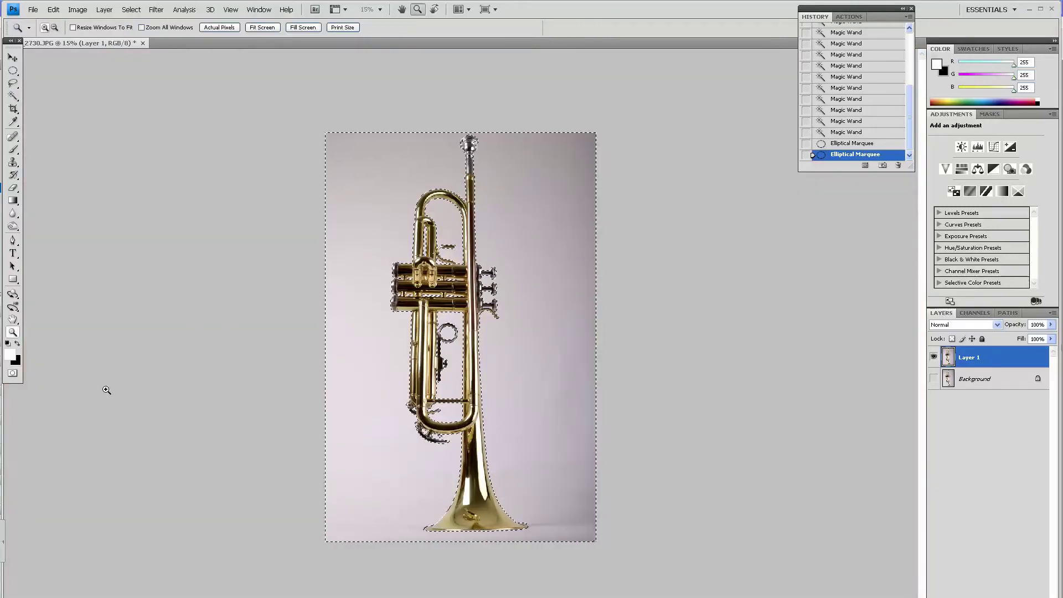
drag(435, 133, 508, 183)
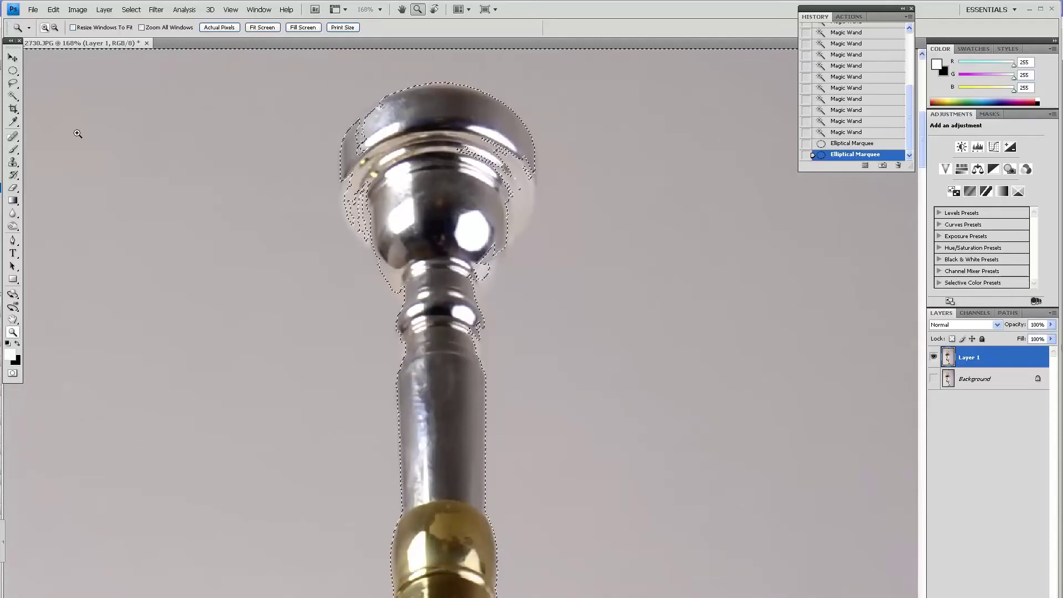
click(13, 71)
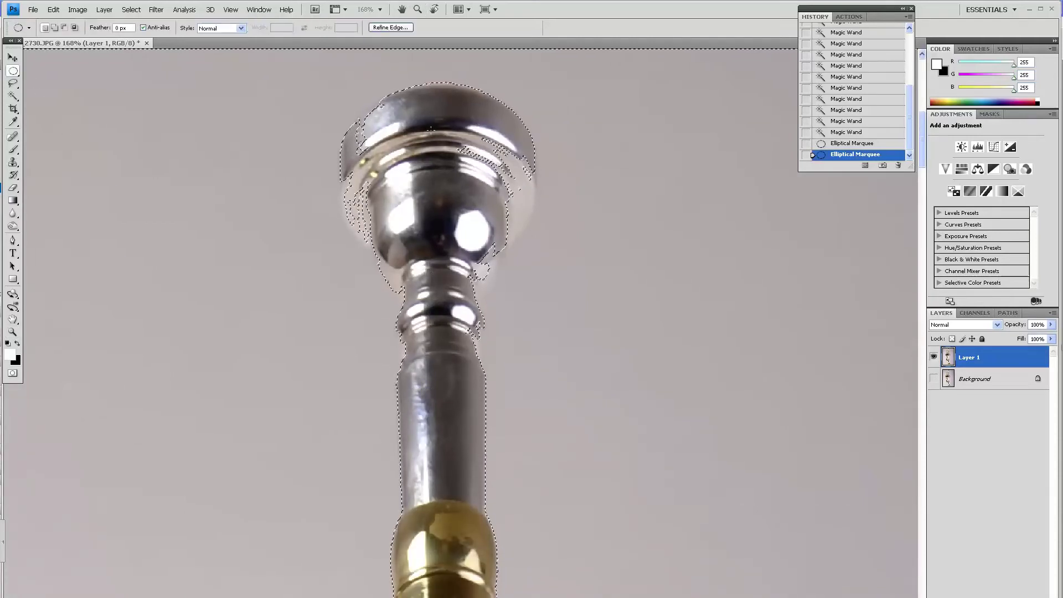
key(z)
drag(590, 371, 278, 64)
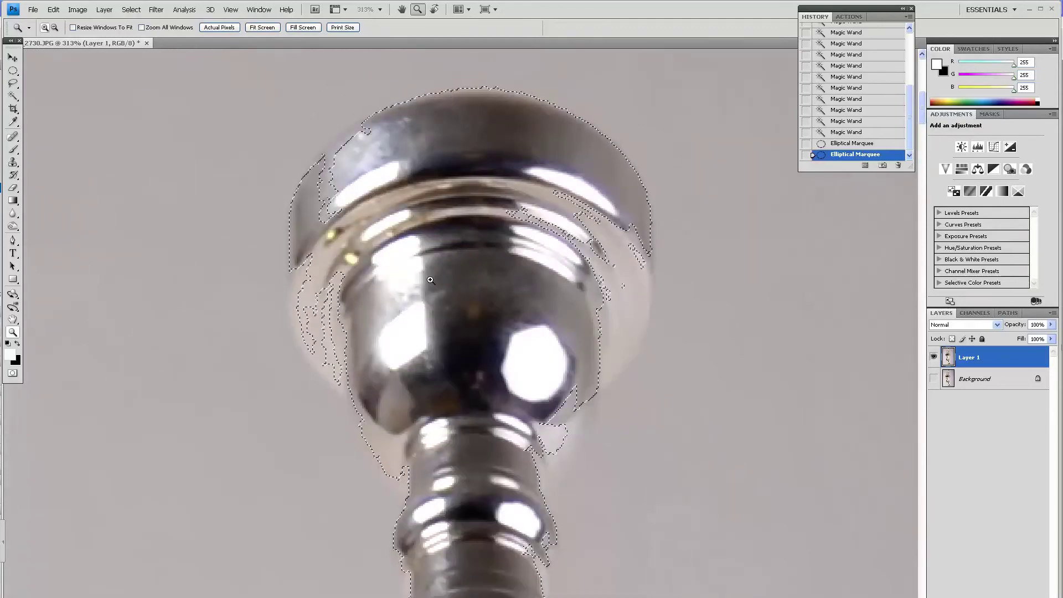
click(15, 71)
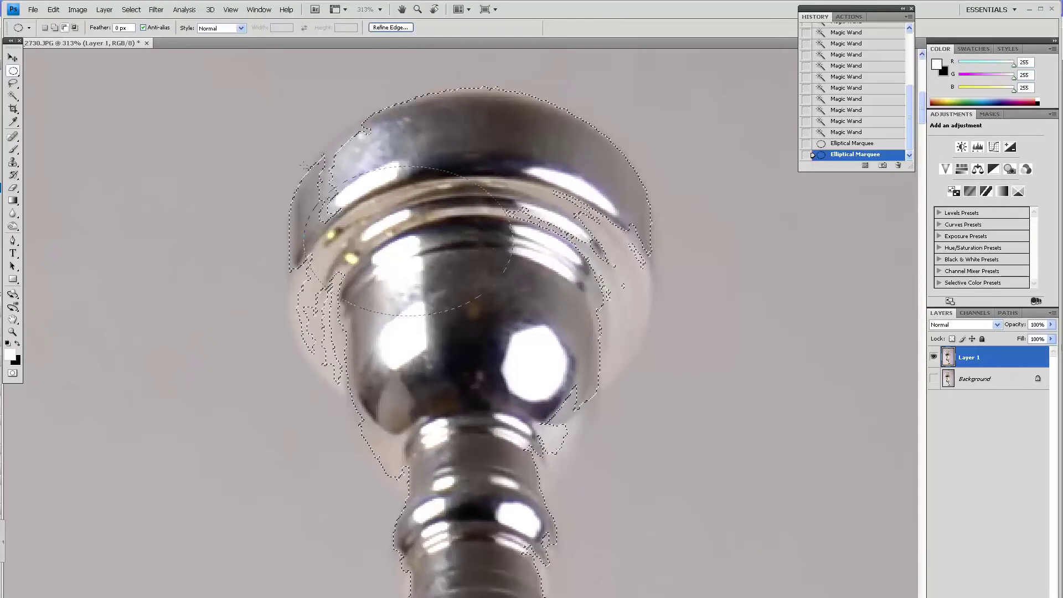
drag(285, 131, 300, 111)
drag(432, 186, 290, 385)
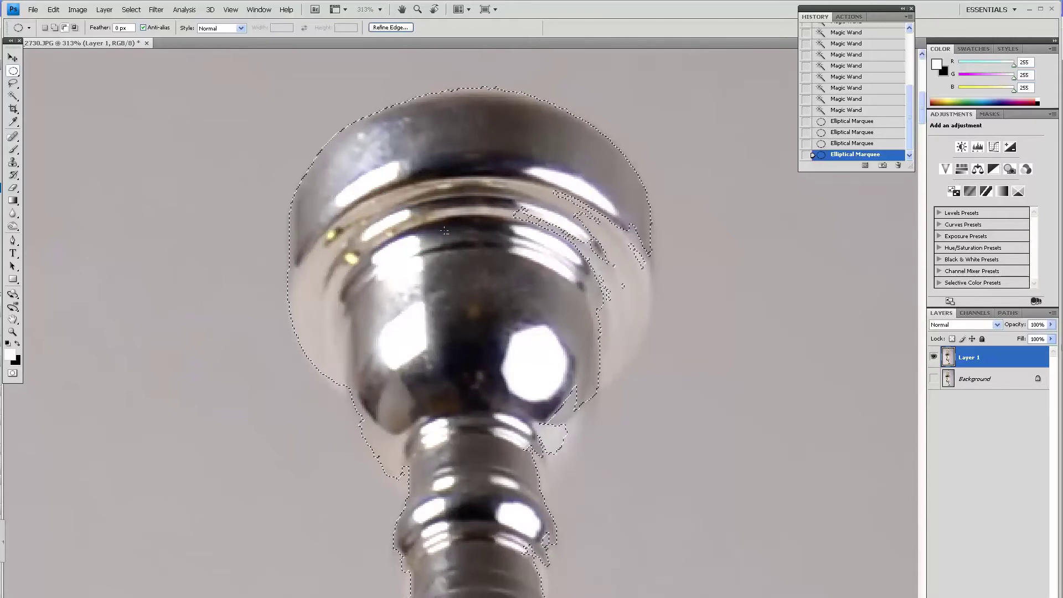
drag(558, 457, 588, 484)
drag(648, 387, 650, 408)
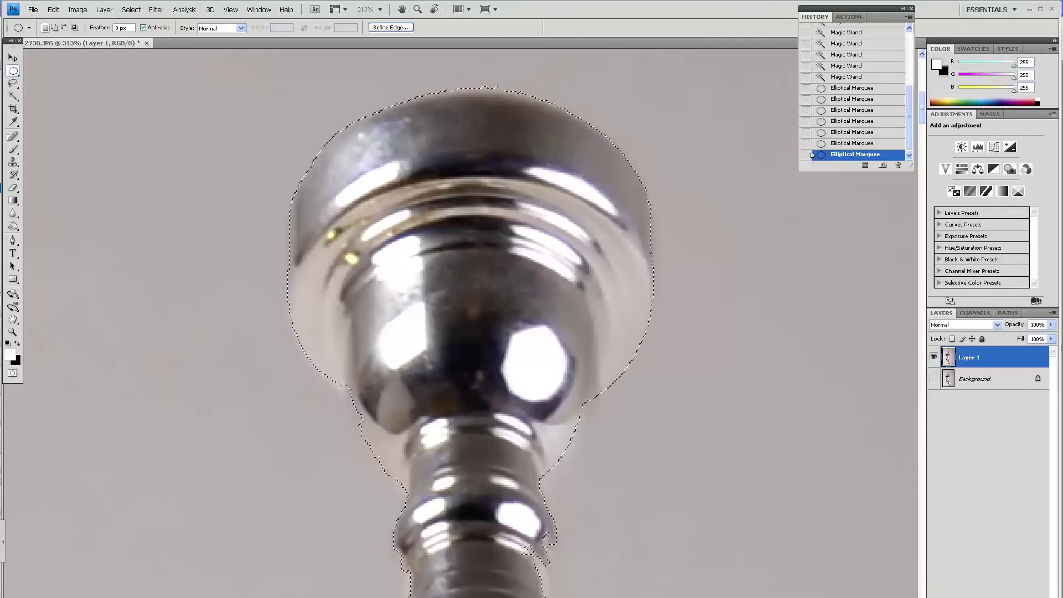
Subtract the jagged edges on both sides of the ringed neck below the mouthpiece cup from the selection with Elliptical Marquee ovals.
key(ctrl+0)
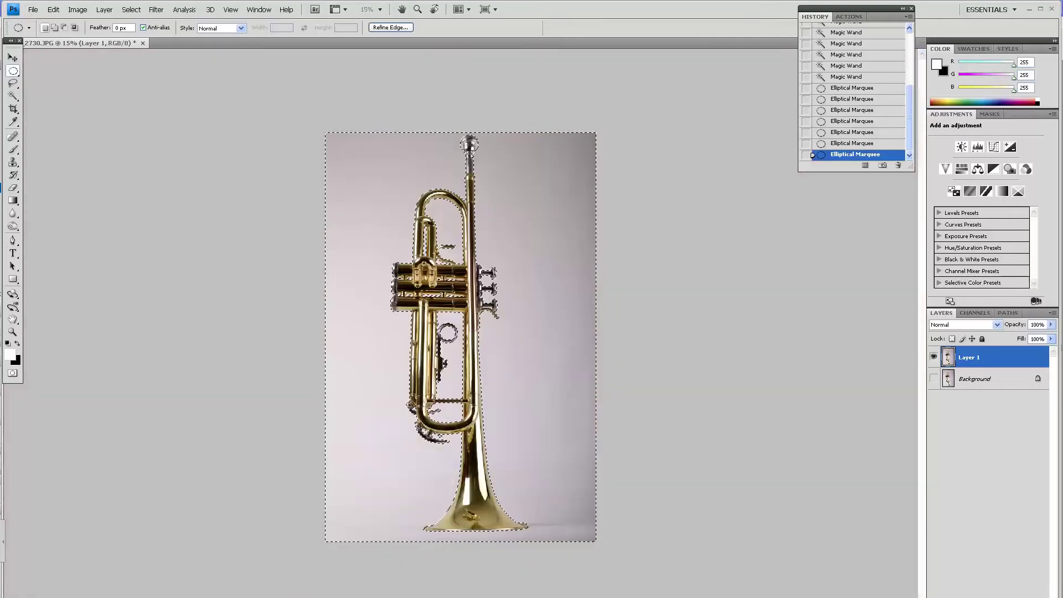
key(z)
drag(459, 136, 515, 219)
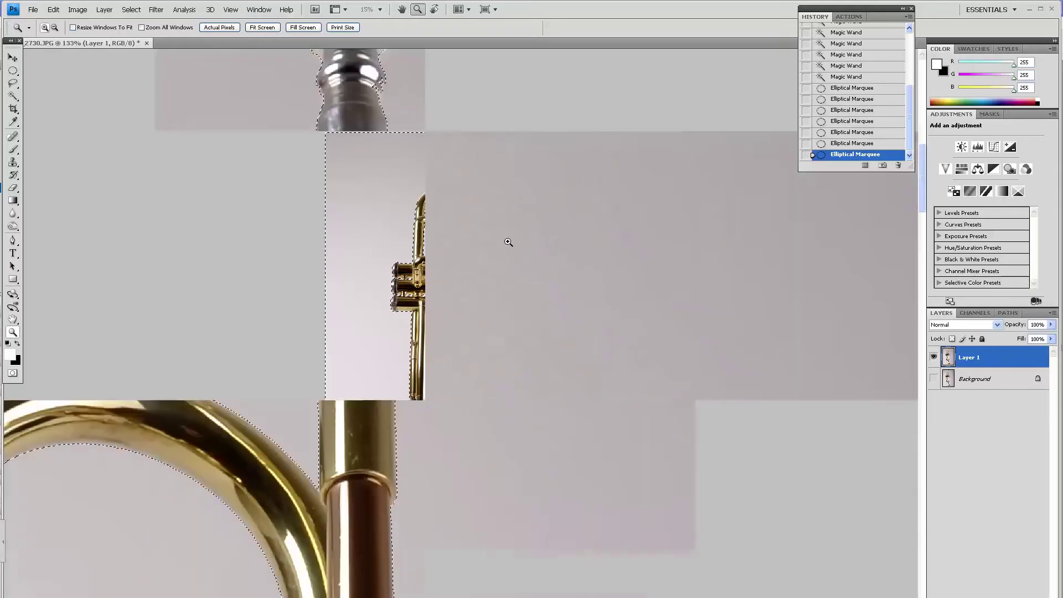
drag(379, 266, 415, 441)
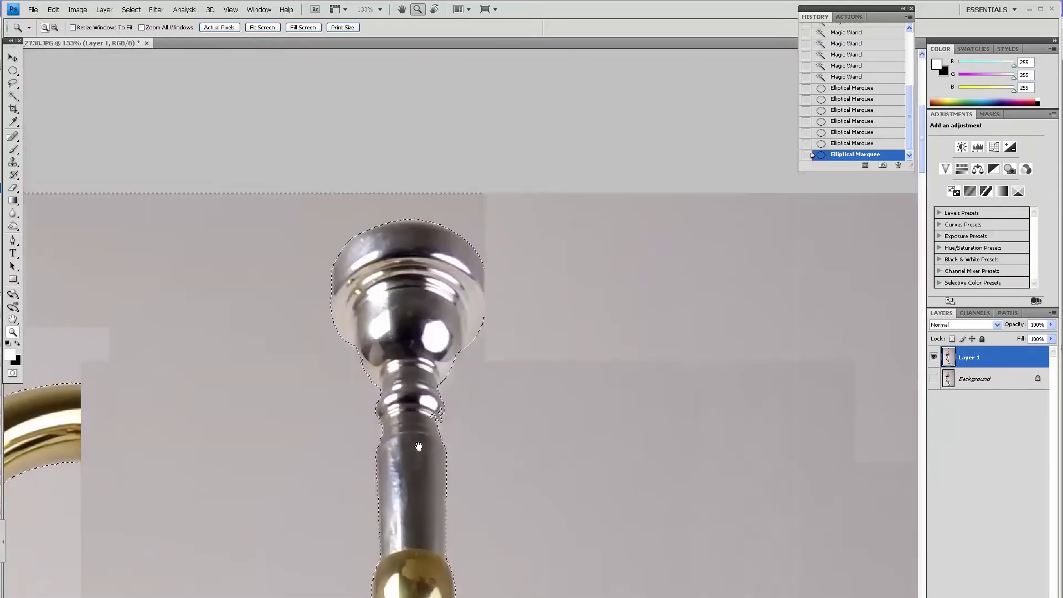
drag(330, 351, 505, 491)
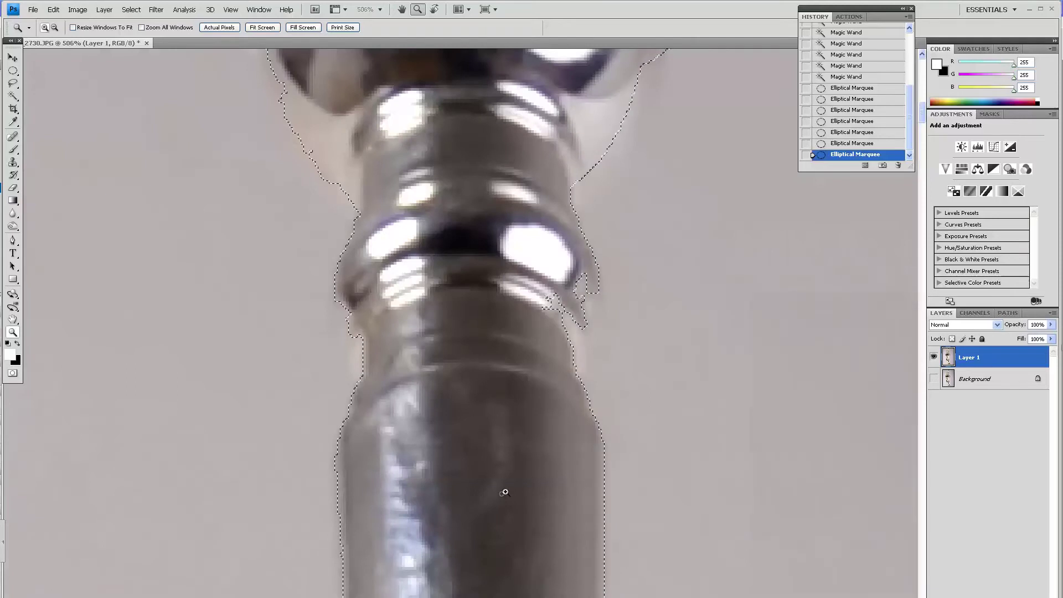
click(13, 71)
drag(439, 242, 590, 432)
drag(592, 484, 591, 527)
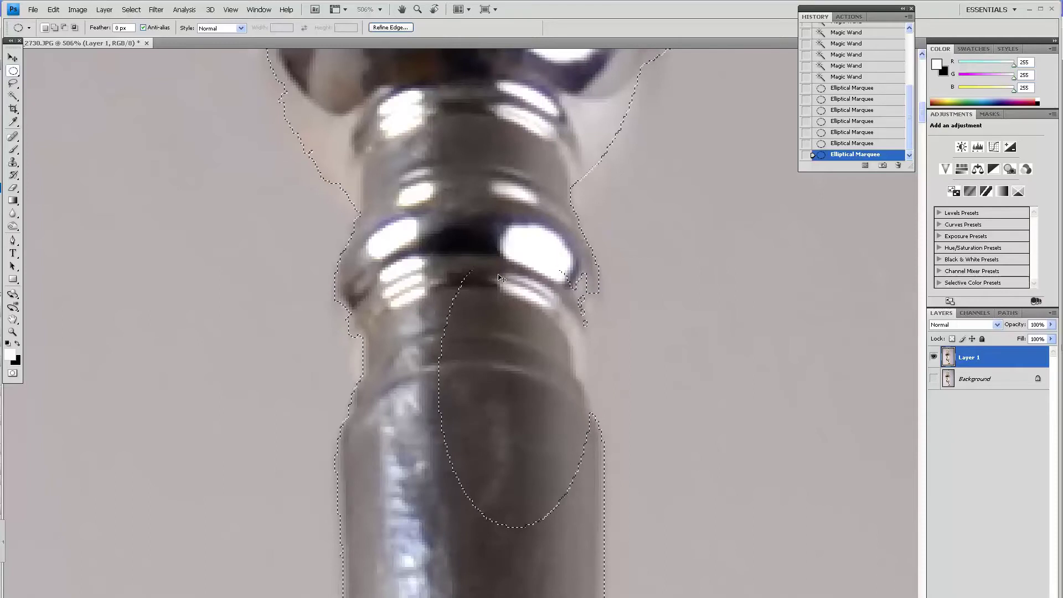
key(ctrl+z)
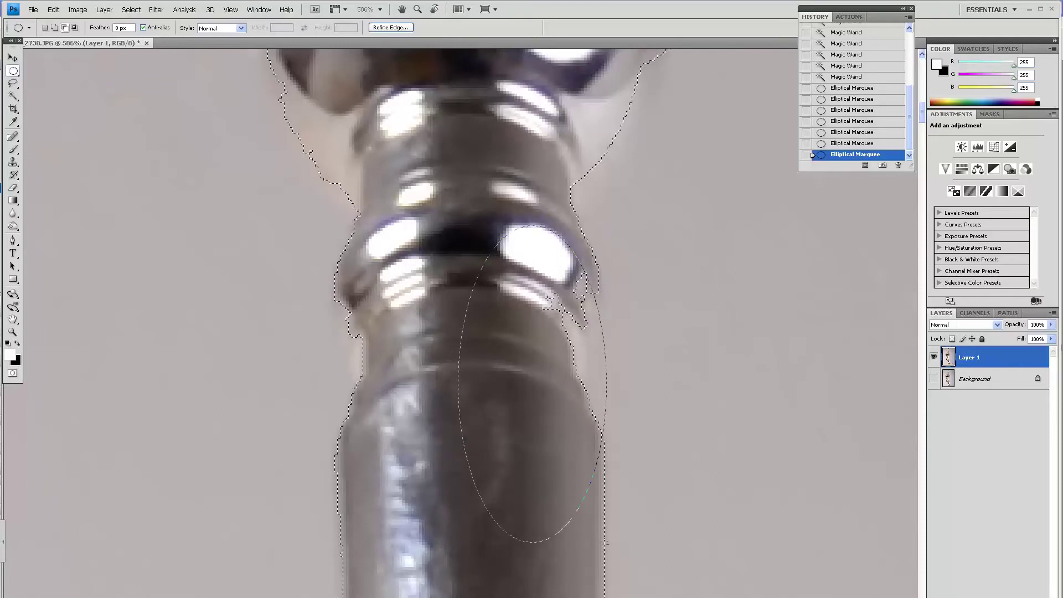
drag(608, 542, 599, 550)
drag(362, 479, 346, 481)
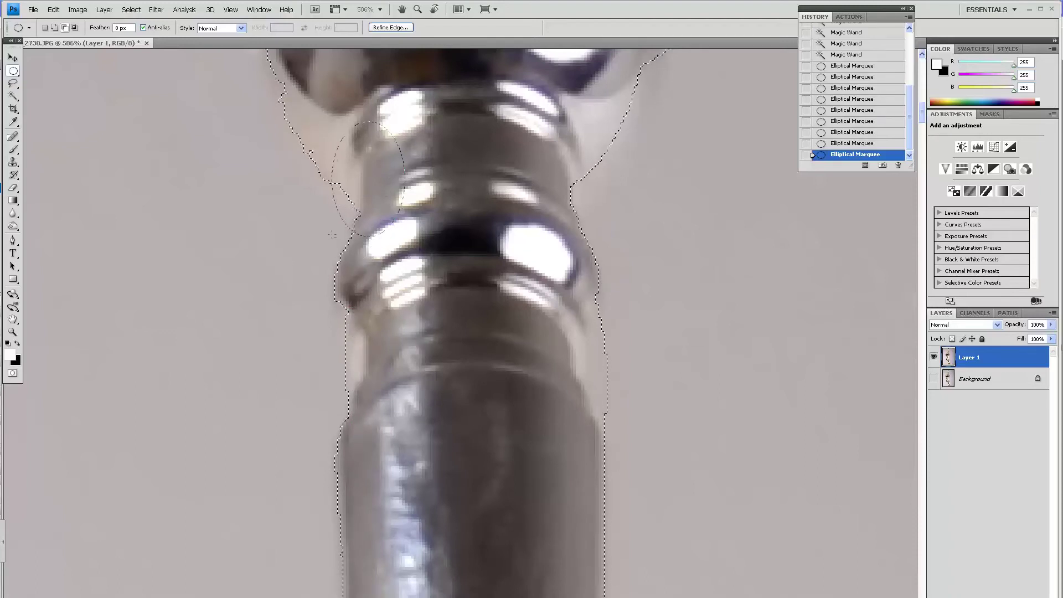
drag(319, 219, 321, 219)
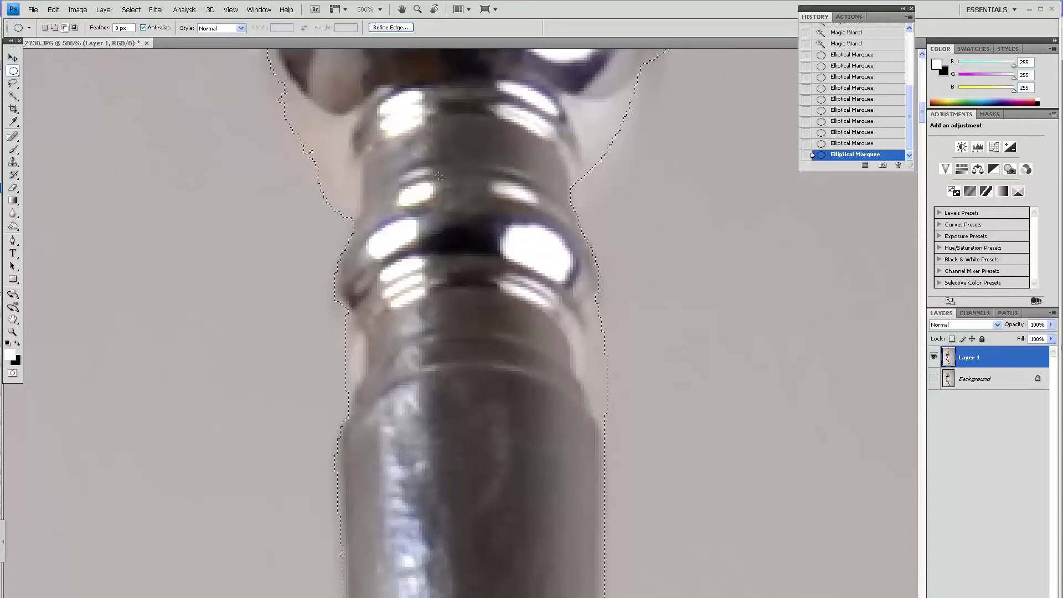
drag(374, 91, 304, 185)
Subtract the jagged corner where the bell's left flare meets its rim from the selection with an Elliptical Marquee oval.
drag(385, 468, 550, 538)
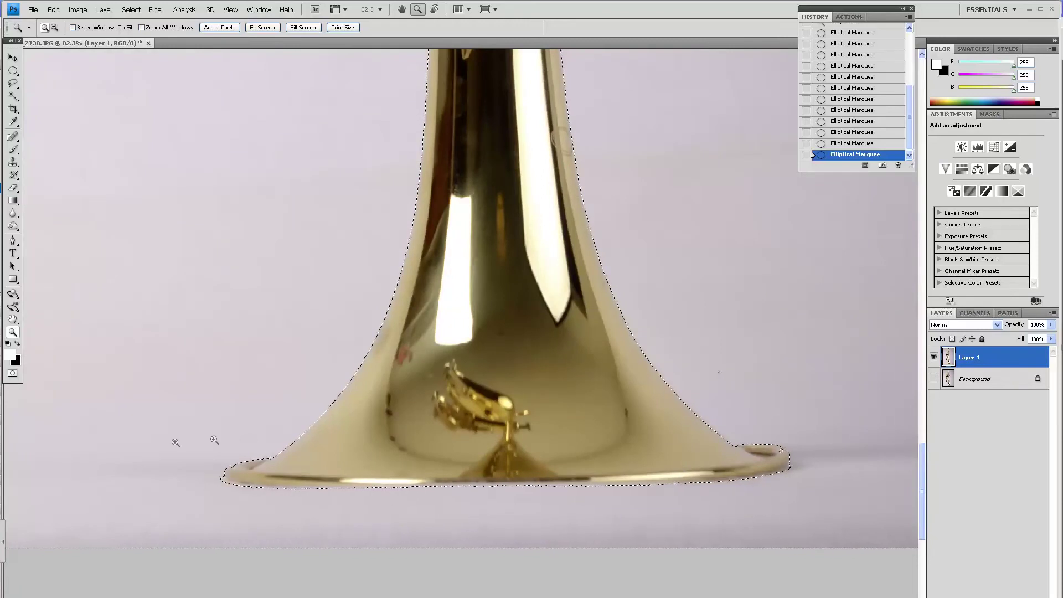
drag(178, 444, 345, 503)
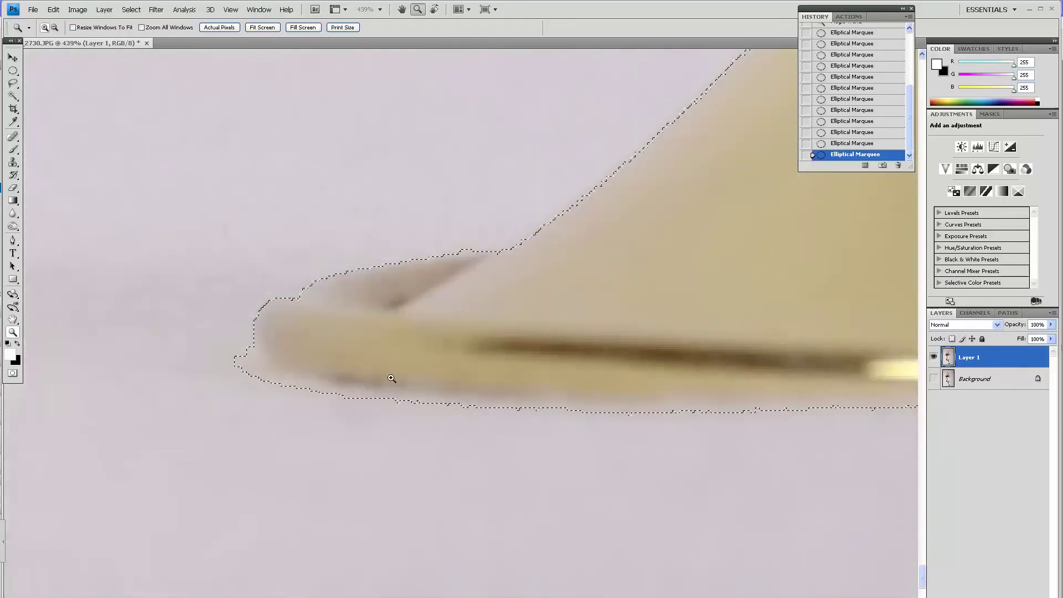
click(13, 71)
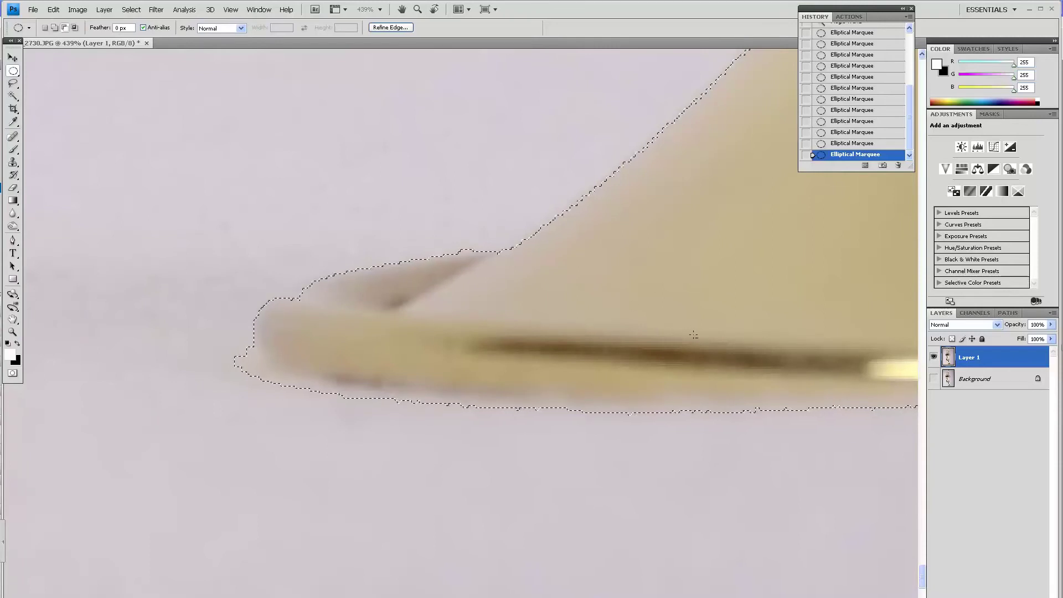
drag(718, 341, 428, 242)
Add the excess backdrop fringe around the left tip of the bell rim to the selection with Elliptical Marquee ovals.
drag(243, 348, 276, 338)
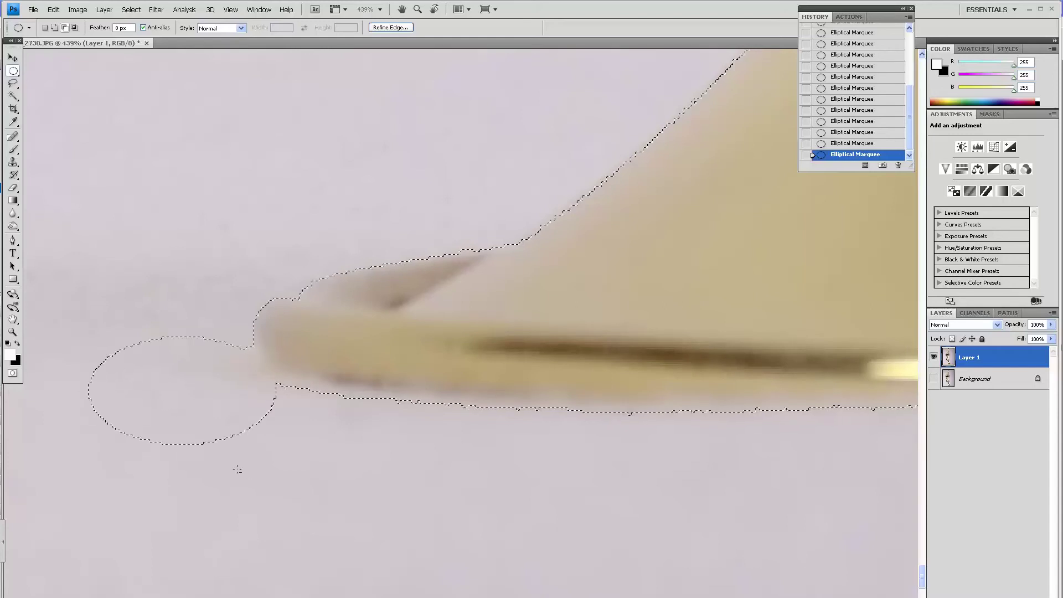
key(ctrl+z)
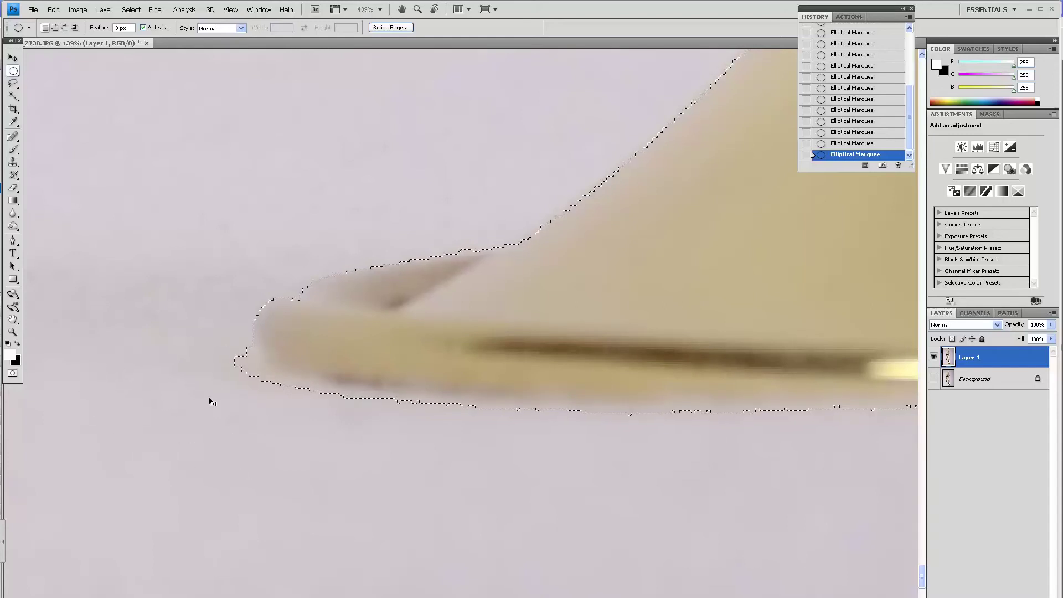
key(alt)
drag(168, 336, 230, 400)
key(shift)
drag(116, 481, 205, 400)
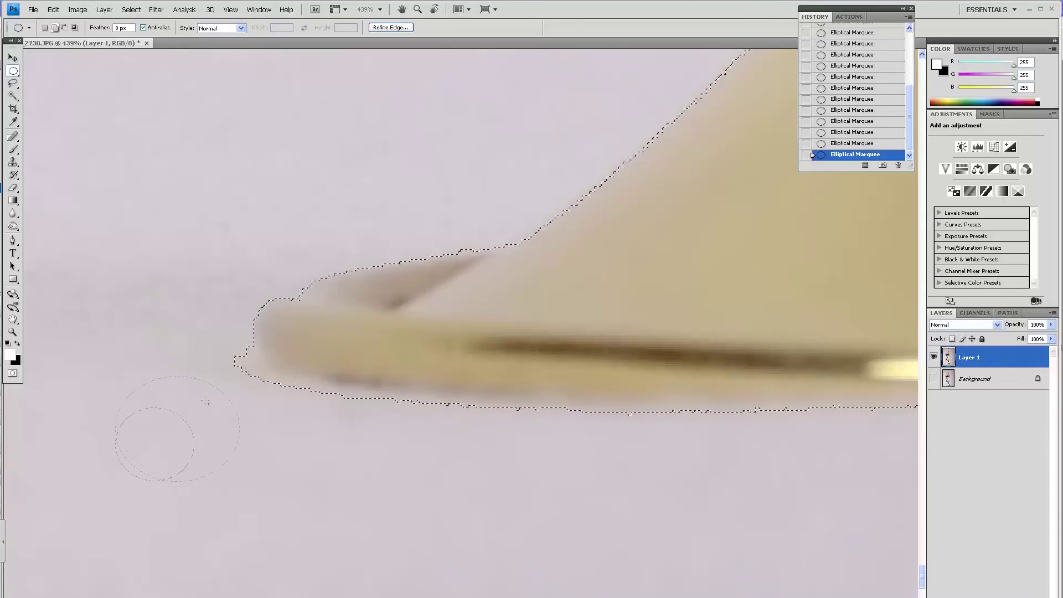
drag(276, 336, 277, 336)
drag(215, 501, 268, 429)
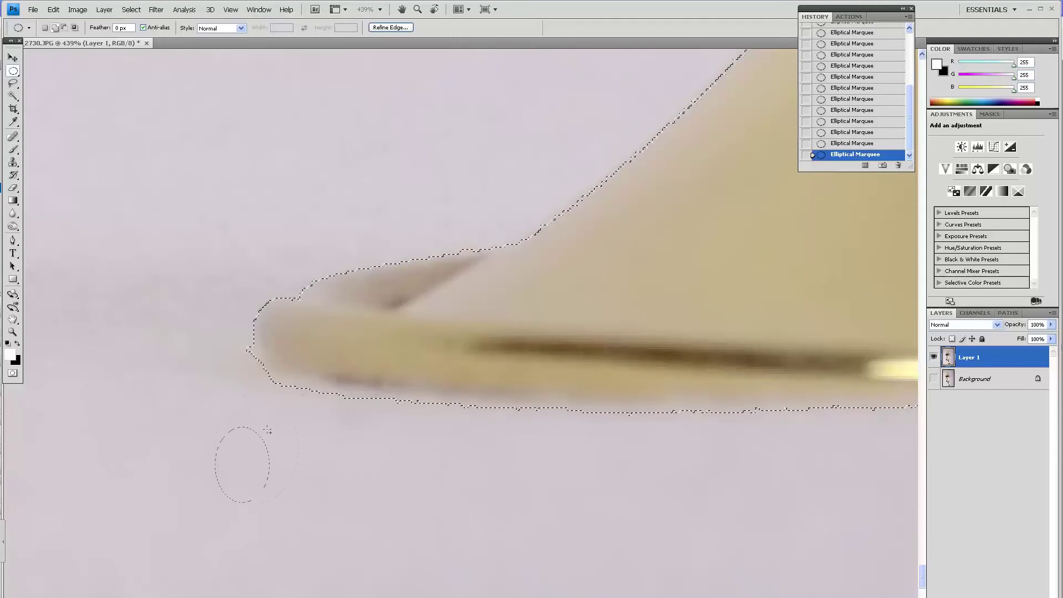
drag(387, 378, 372, 423)
drag(146, 469, 356, 375)
drag(461, 274, 322, 271)
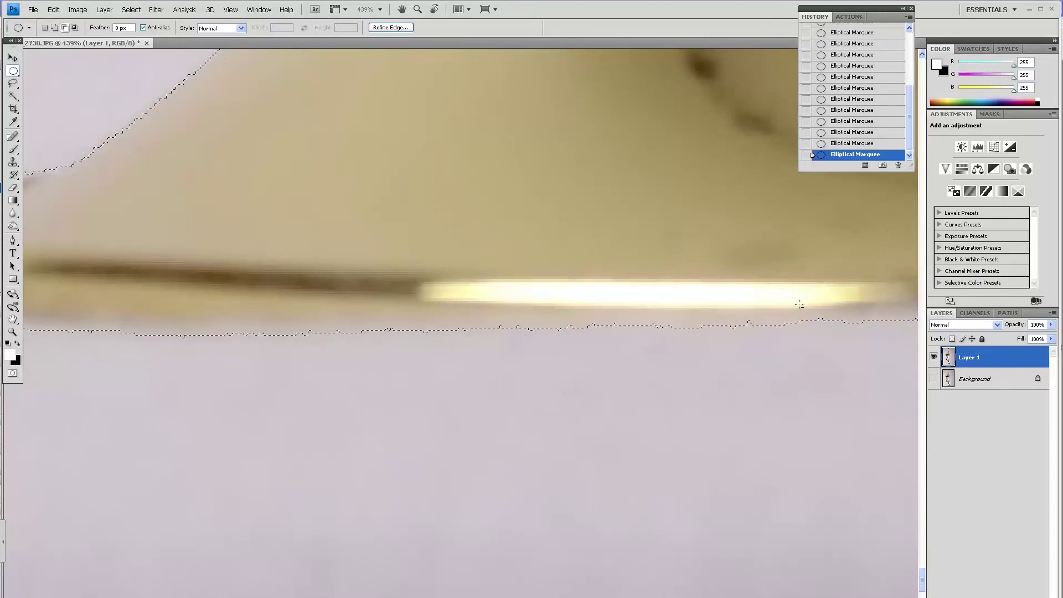
Subtract the notch above the bell rim's right tip from the selection and add the excess fringe below it, using Elliptical Marquee ovals.
drag(864, 304, 318, 306)
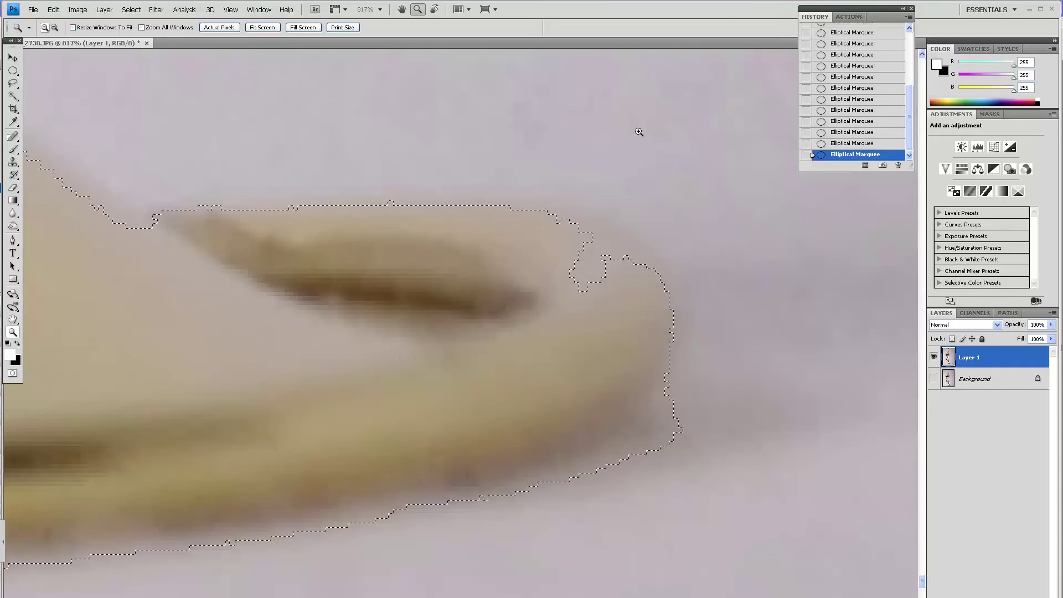
click(14, 71)
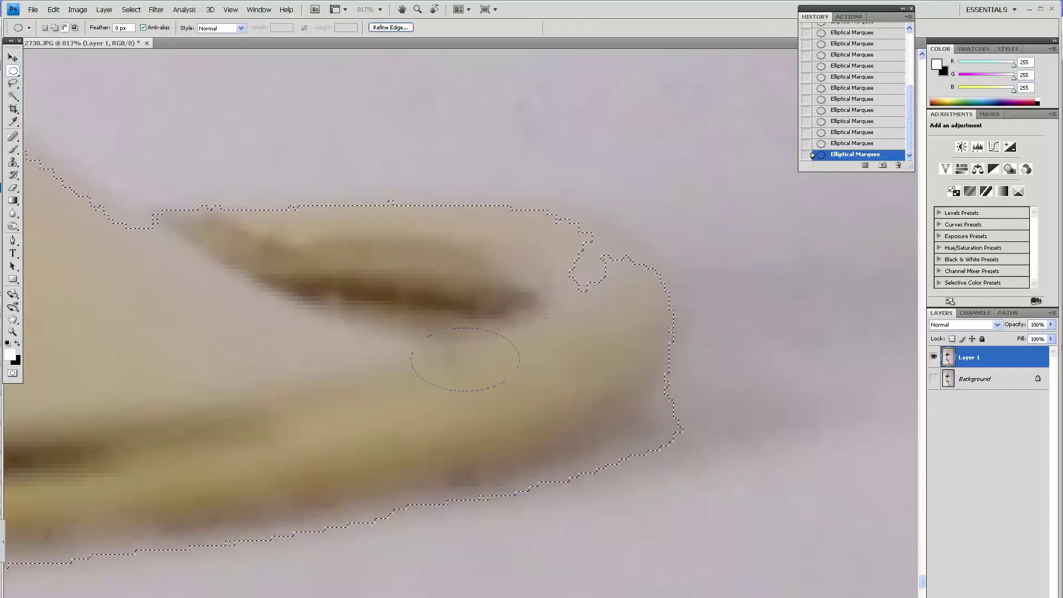
drag(633, 234, 667, 214)
drag(678, 528, 623, 529)
drag(761, 426, 570, 533)
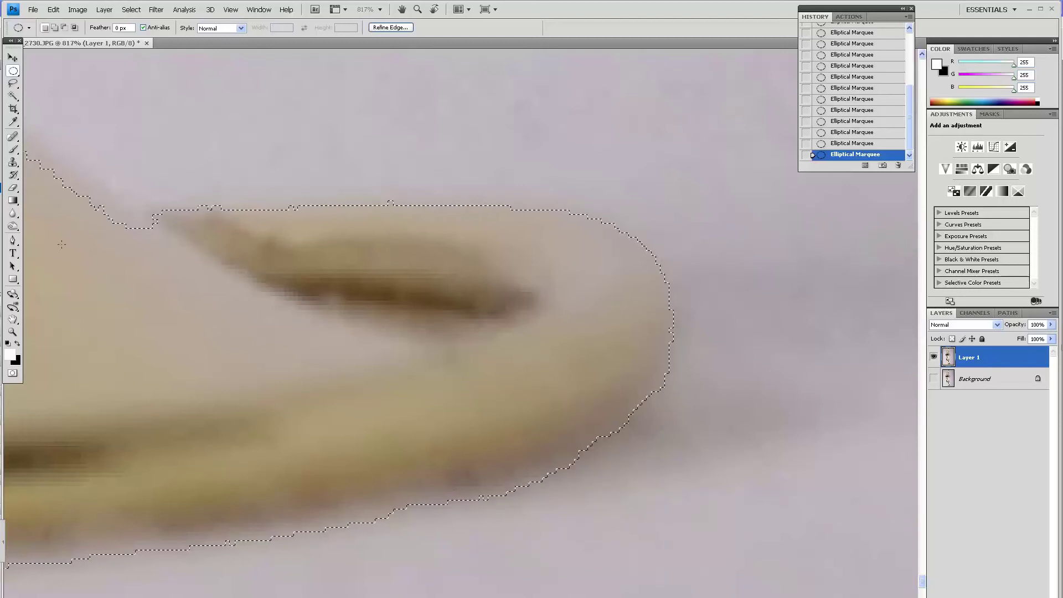
Subtract the jagged corner where the bell's right flare meets its rim from the selection with Elliptical Marquee ovals.
drag(387, 291, 483, 321)
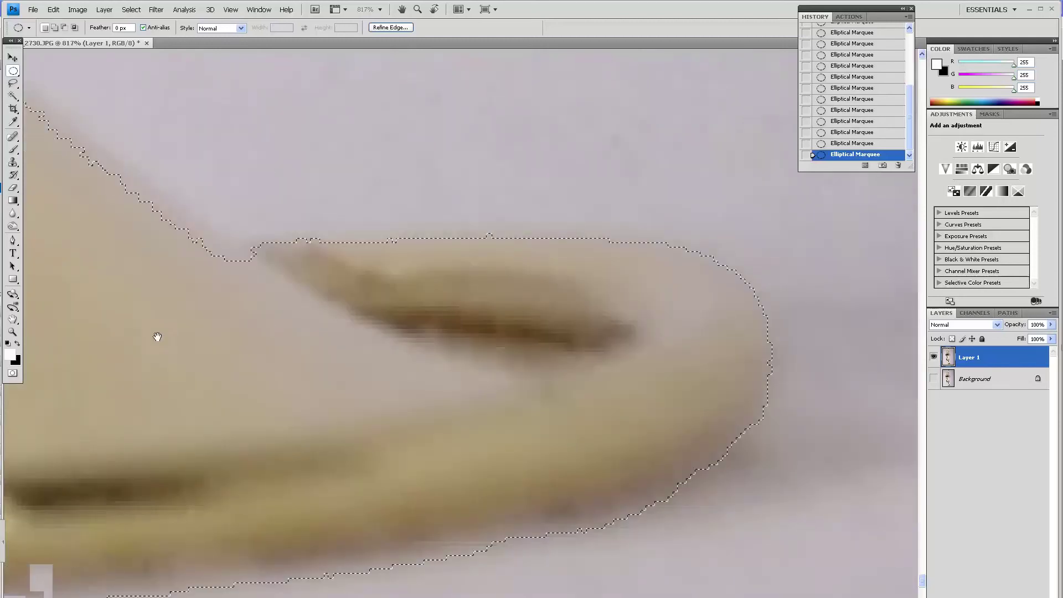
drag(157, 336, 415, 360)
drag(344, 302, 592, 378)
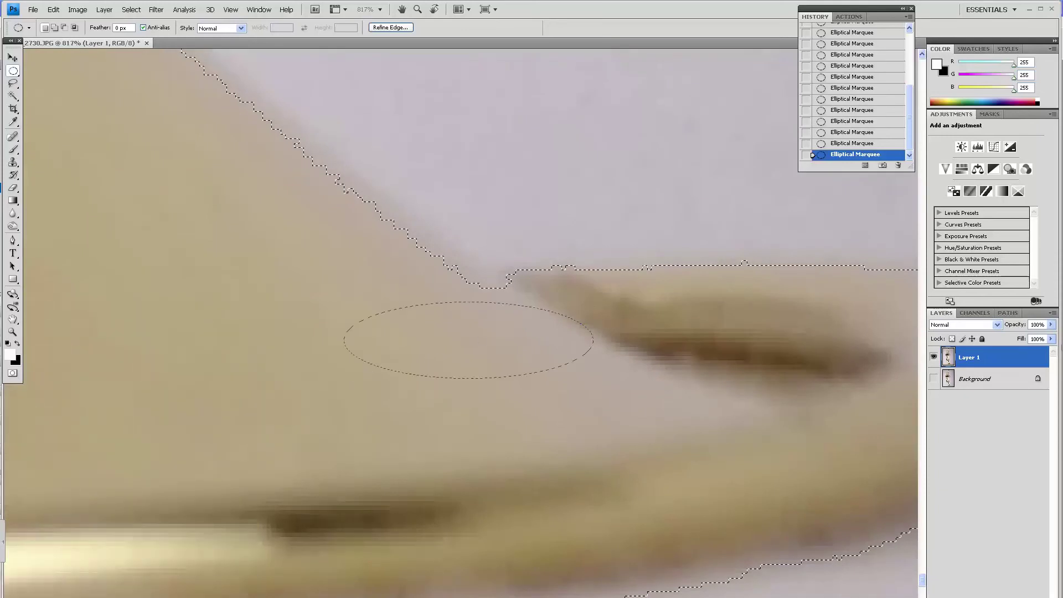
drag(611, 279, 619, 267)
key(ctrl+0)
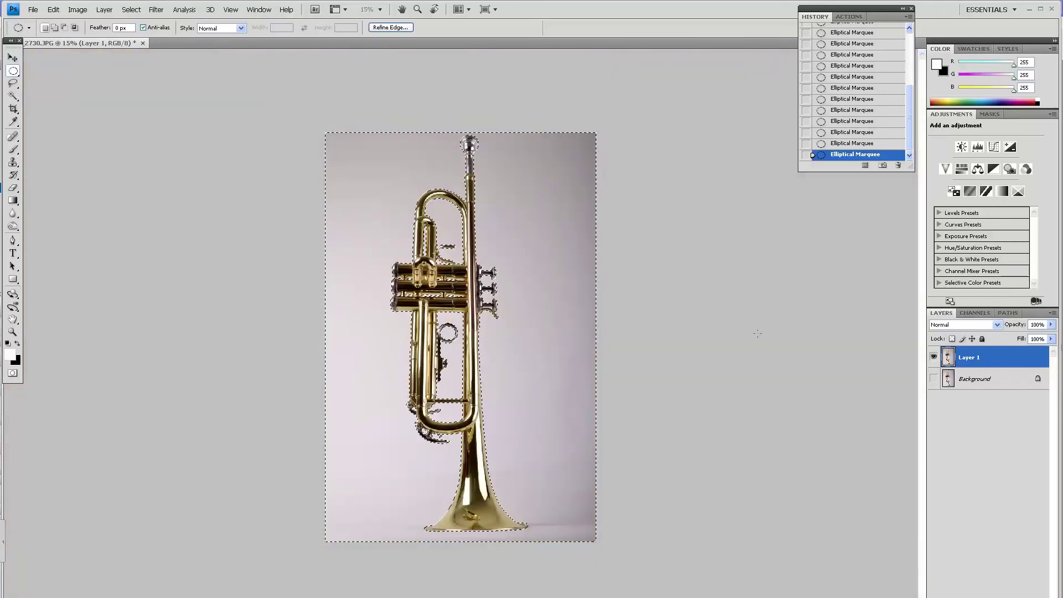
Feather the finished backdrop selection, accepting the radius offered.
click(972, 379)
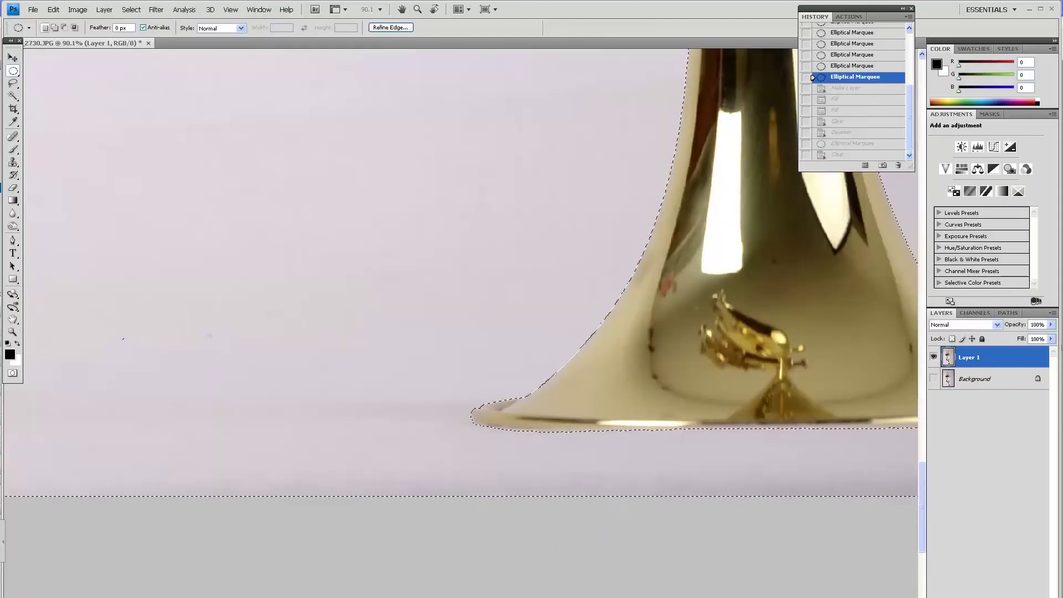
scroll(122, 338, down, 6)
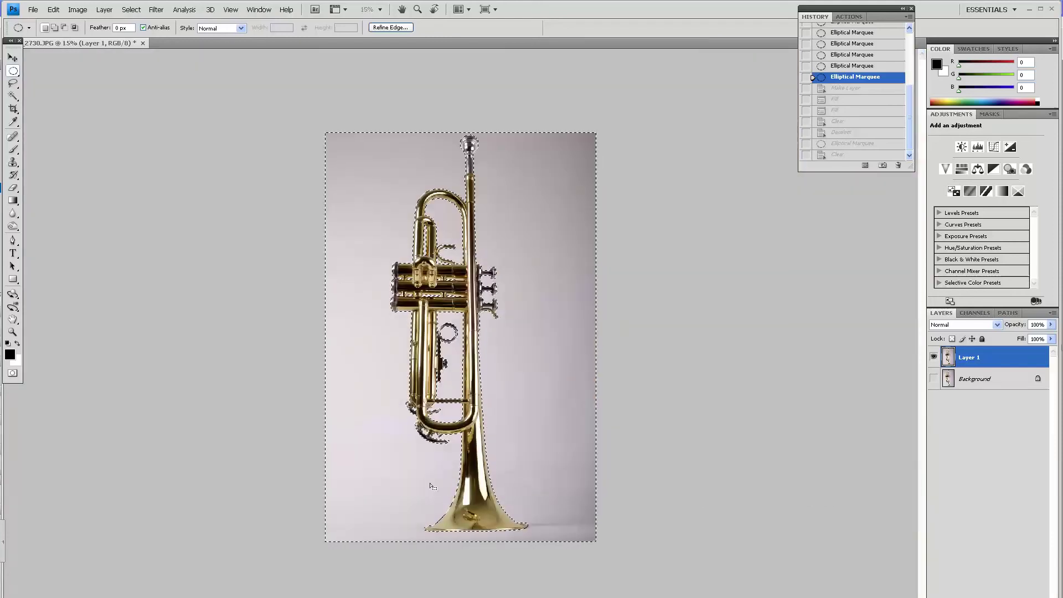
right_click(428, 262)
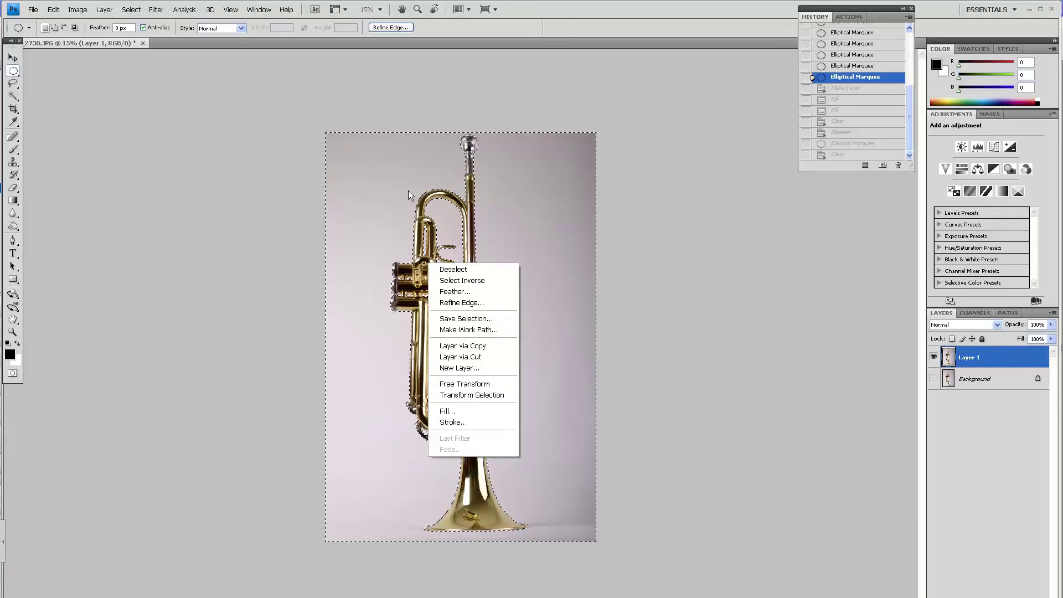
click(458, 292)
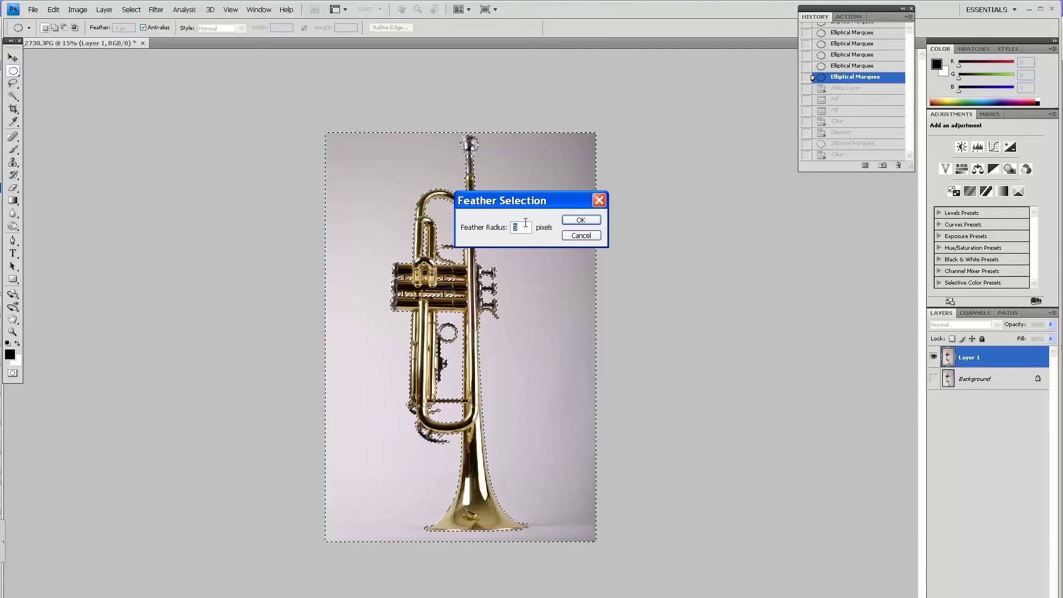
key(Return)
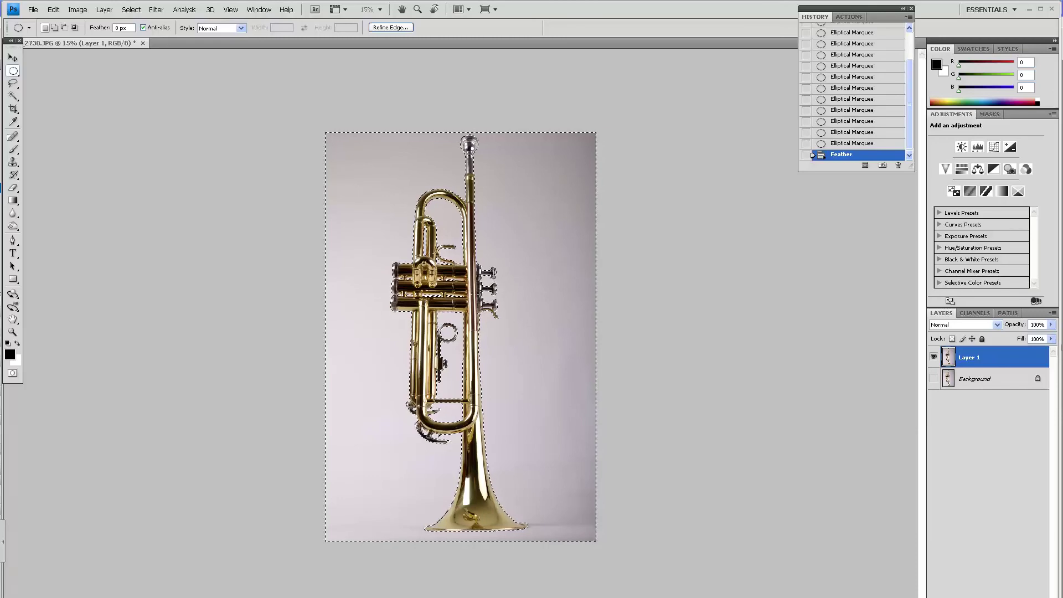
Clear the selected backdrop from Layer 1 and deselect.
key(z)
drag(446, 235, 521, 325)
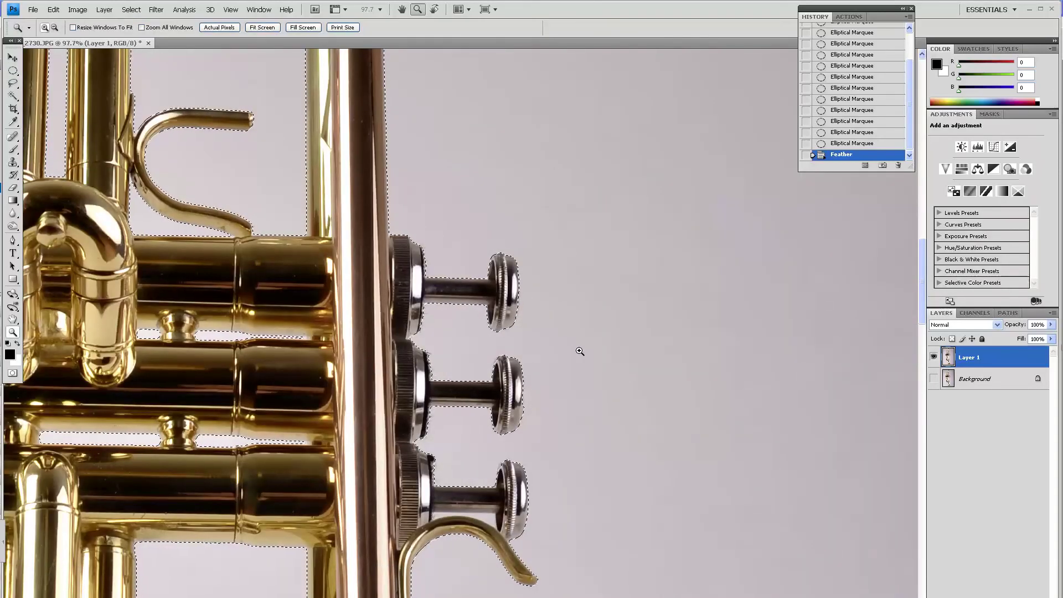
key(Delete)
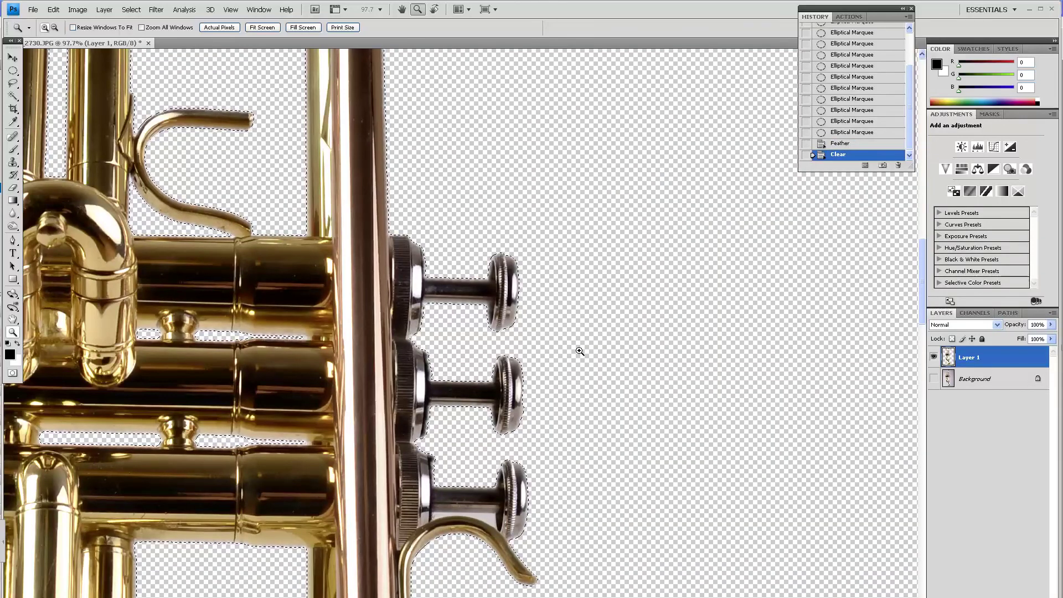
key(m)
key(ctrl+d)
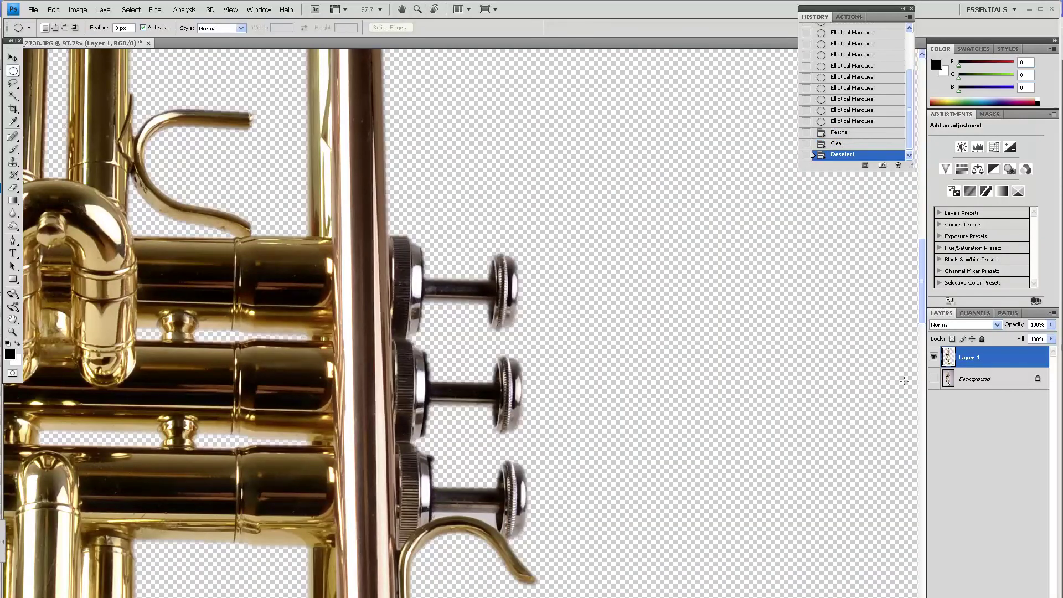
Fill the Background layer with black and make it visible behind the trumpet.
key(z)
alt+click(573, 372)
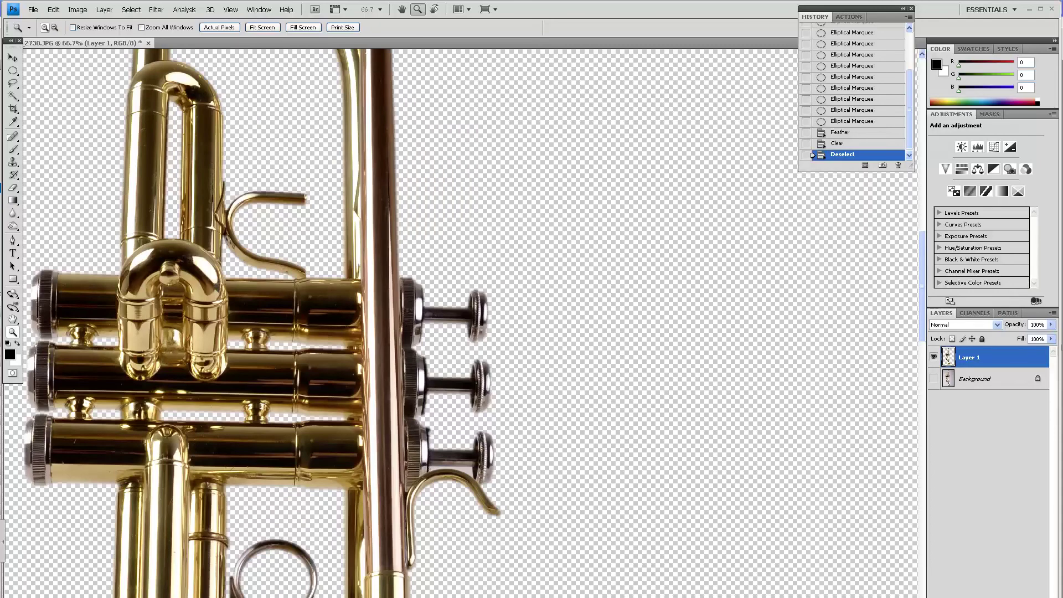
scroll(460, 323, down, 6)
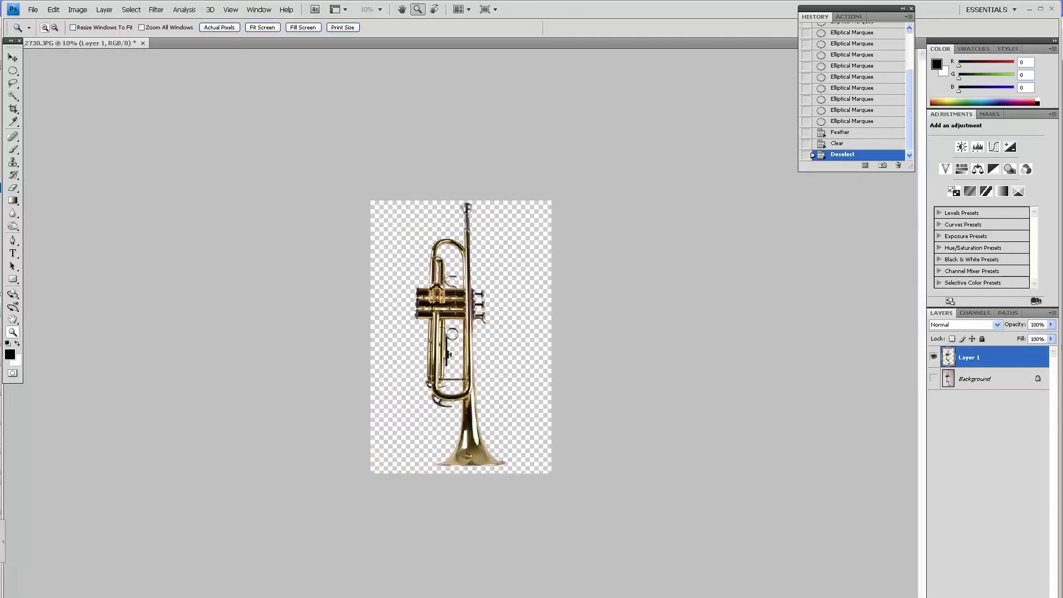
click(997, 382)
key(alt+BackSpace)
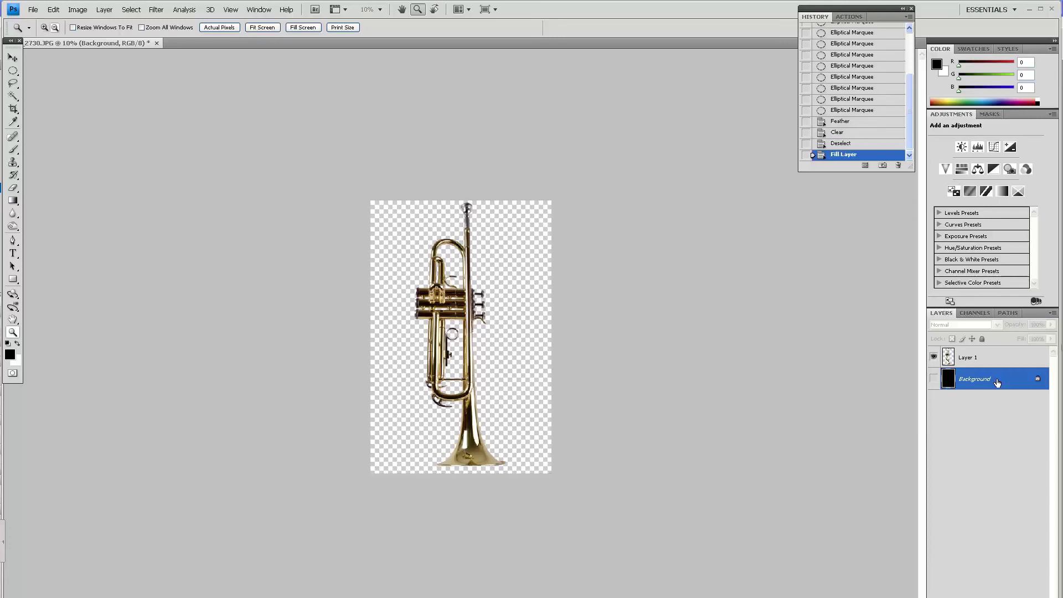
click(934, 378)
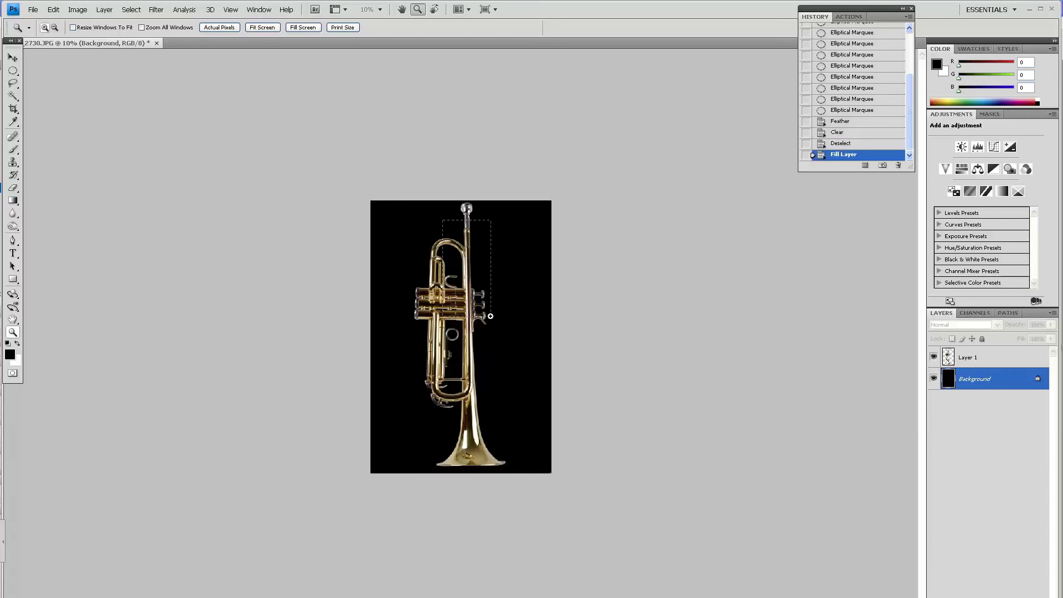
Inspect the trumpet's edges against black, and fill the Background layer with white as the foreground color at 100% opacity.
drag(442, 221, 490, 316)
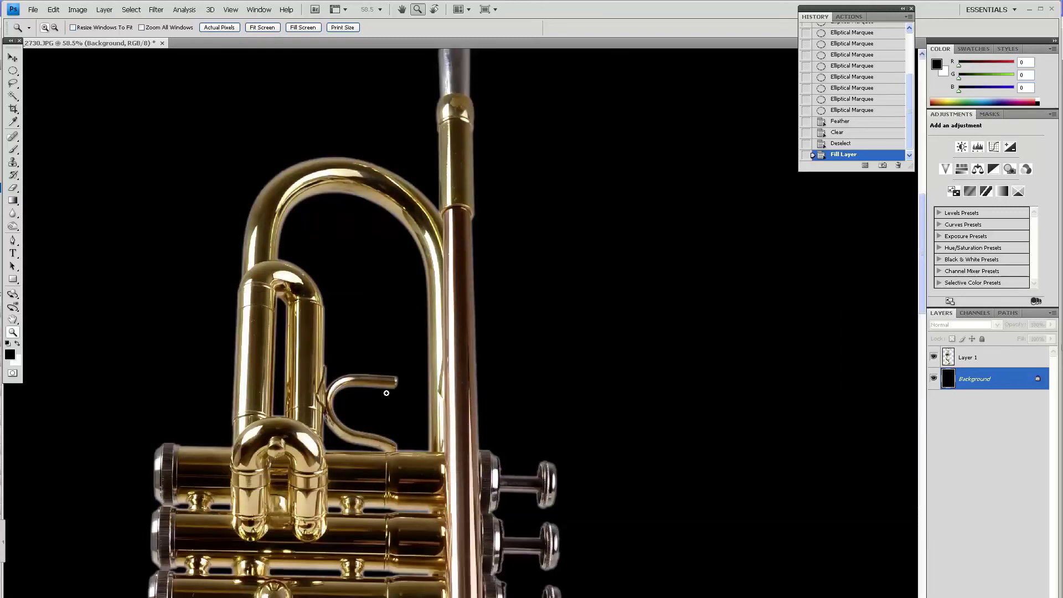
key(space)
drag(376, 461, 372, 249)
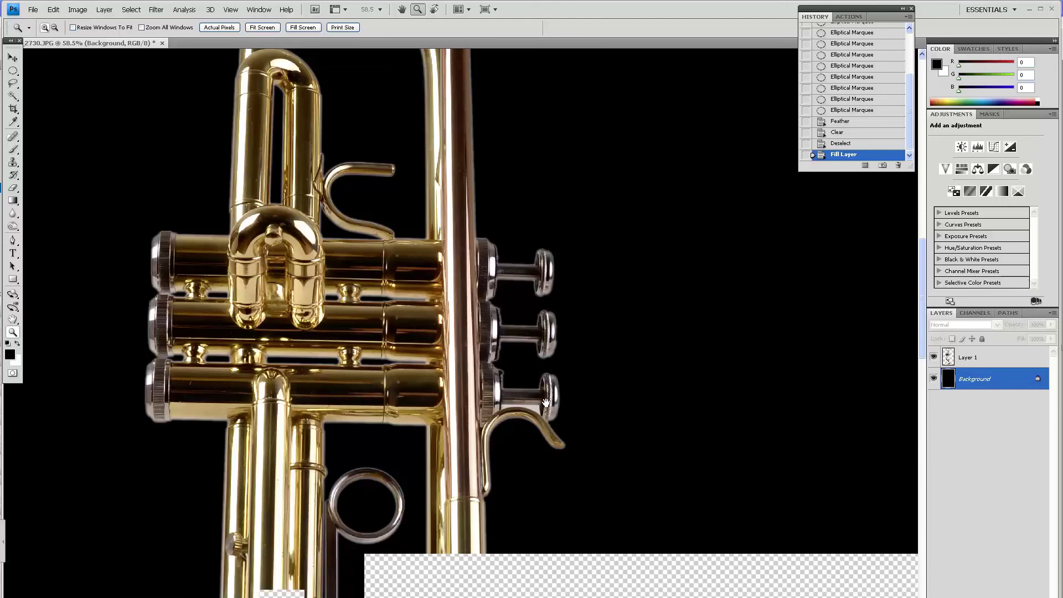
scroll(368, 375, down, 4)
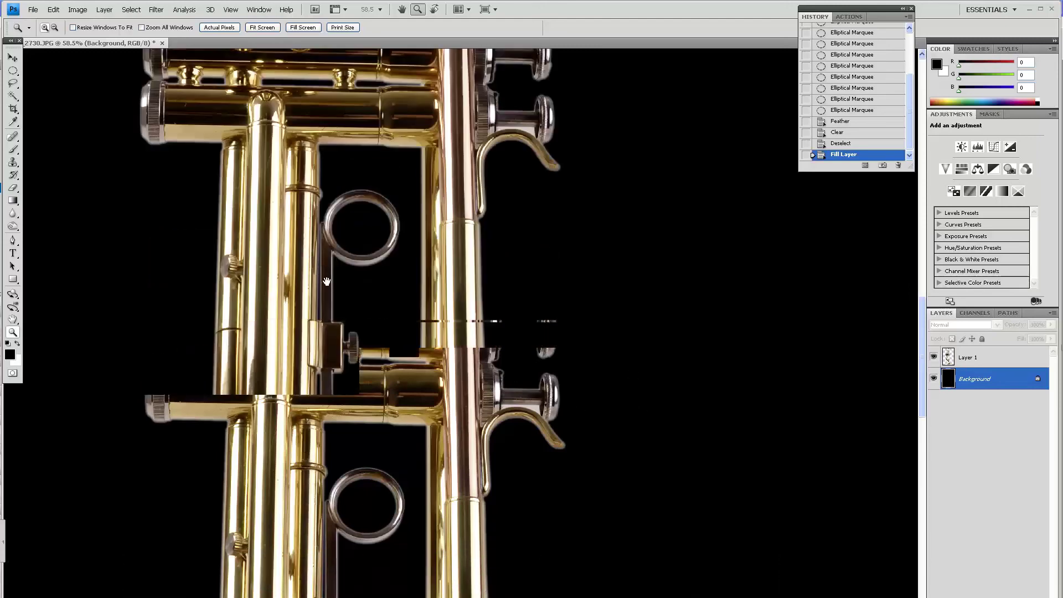
key(x)
key(shift+BackSpace)
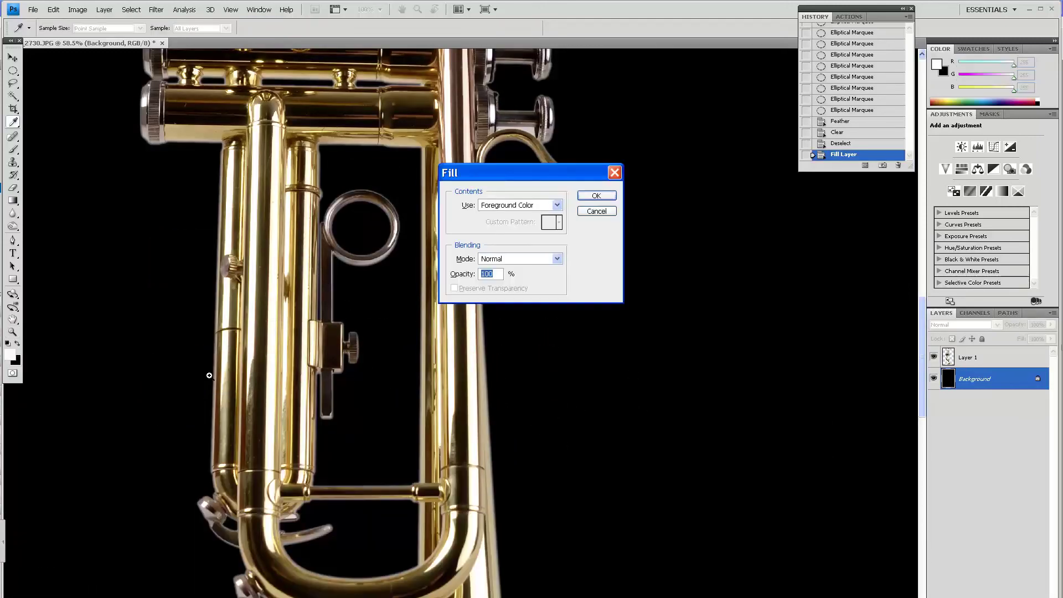
key(Return)
Merge the visible trumpet and Background layers into one layer.
key(z)
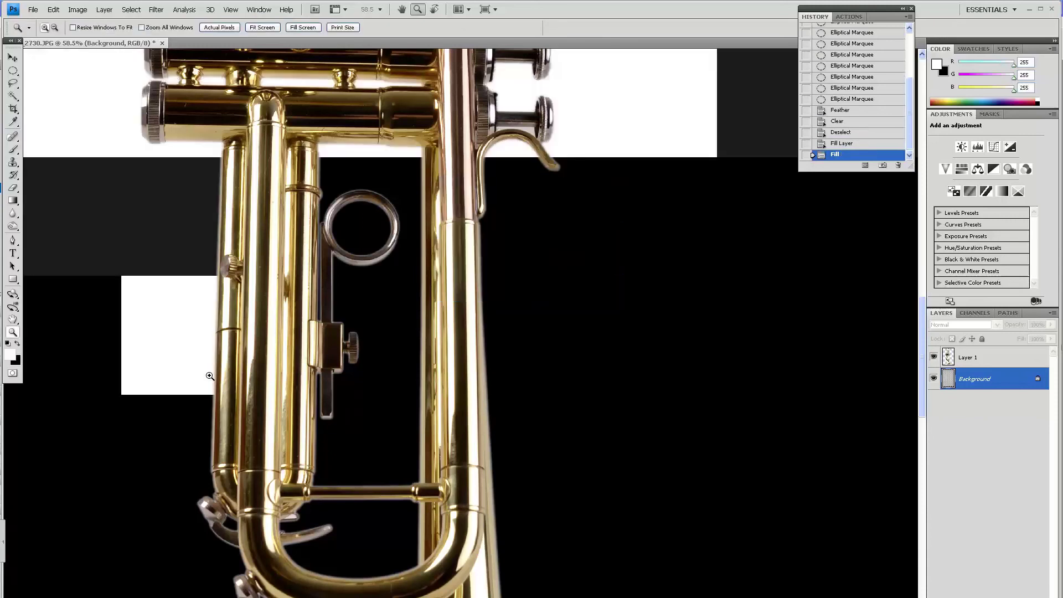
alt+click(432, 351)
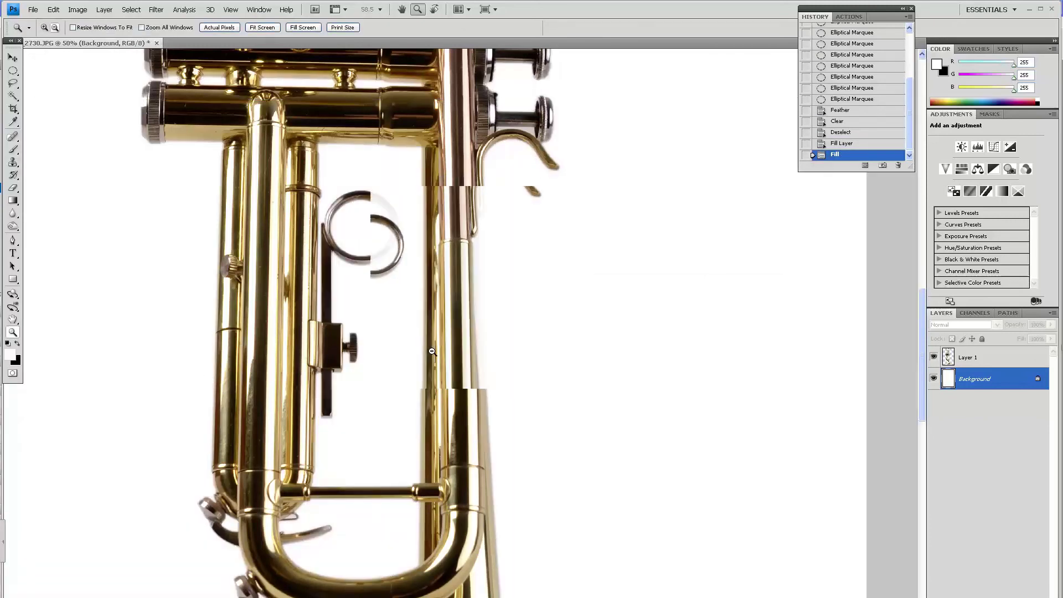
alt+click(432, 351)
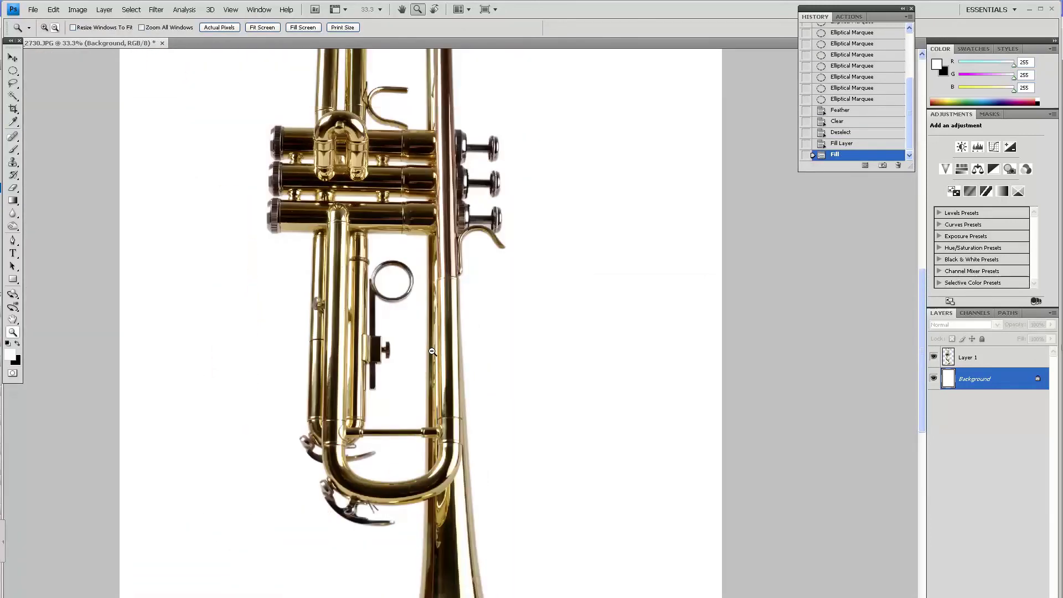
alt+click(432, 351)
alt+click(555, 373)
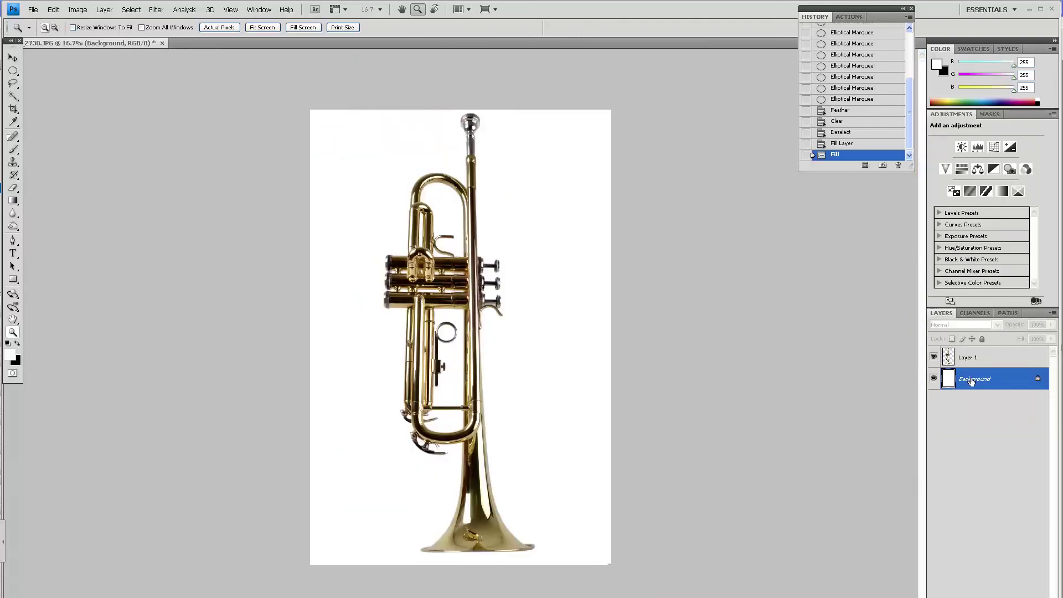
right_click(970, 381)
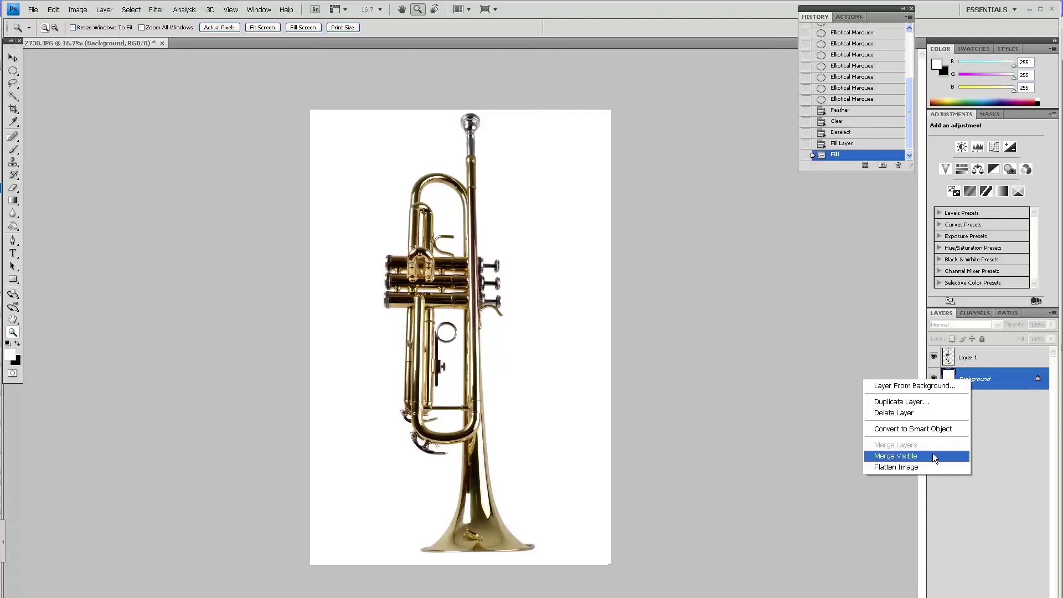
click(885, 457)
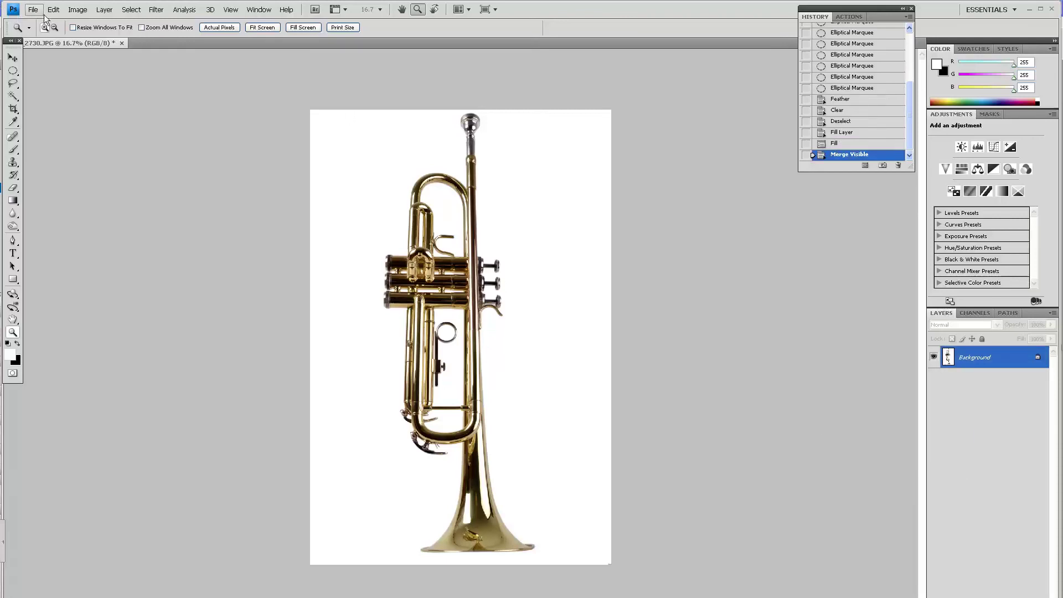